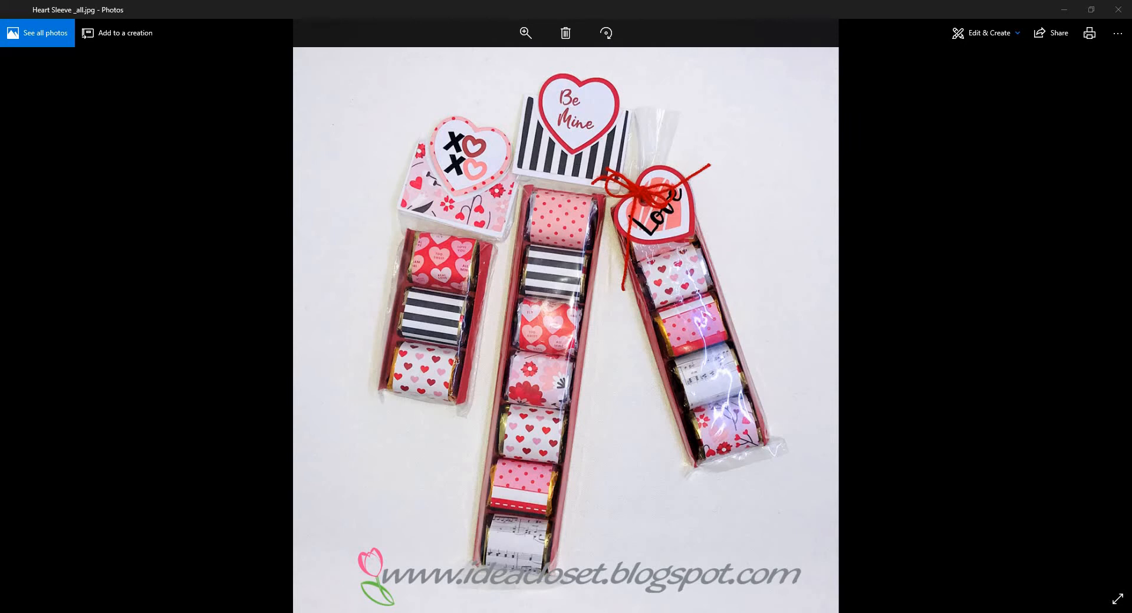
Step: Switch to Cricut Design Space and start a new image upload
{"action": "left_click", "coordinate": [557, 612]}
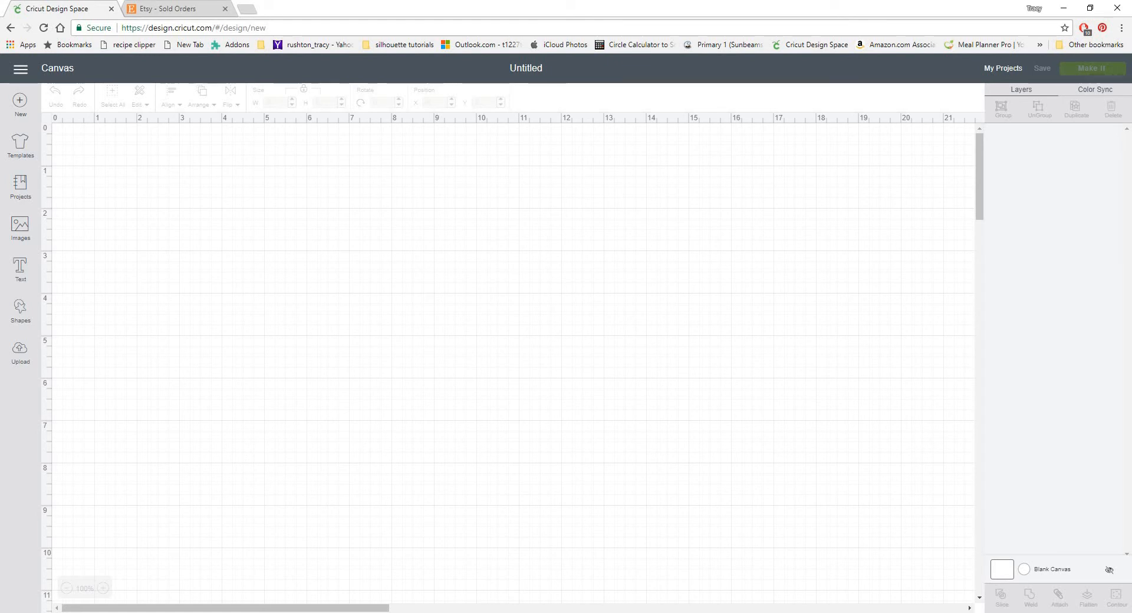
{"action": "left_click", "coordinate": [20, 352]}
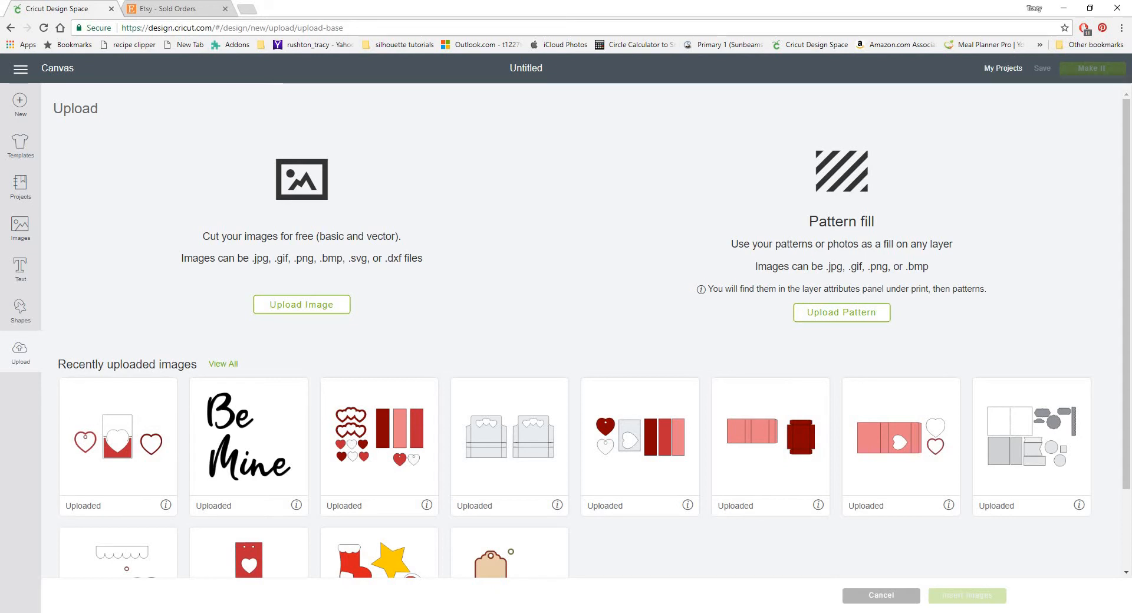
{"action": "left_click", "coordinate": [301, 305]}
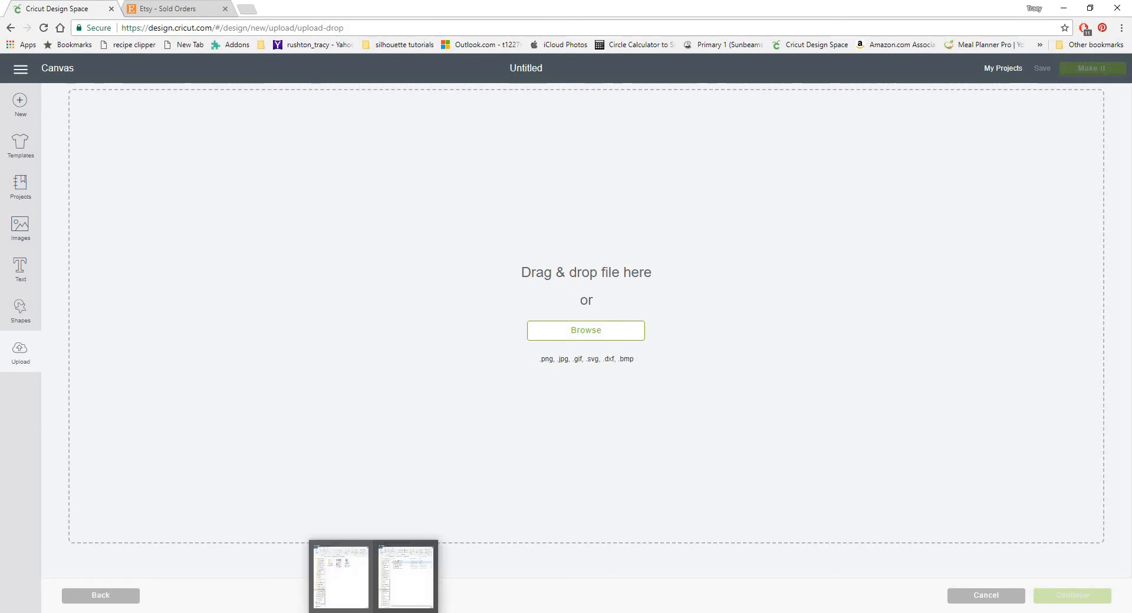
Step: Switch to the File Explorer window showing Nugget Hearts and open its Heart Sleeve folder
{"action": "left_click", "coordinate": [338, 575]}
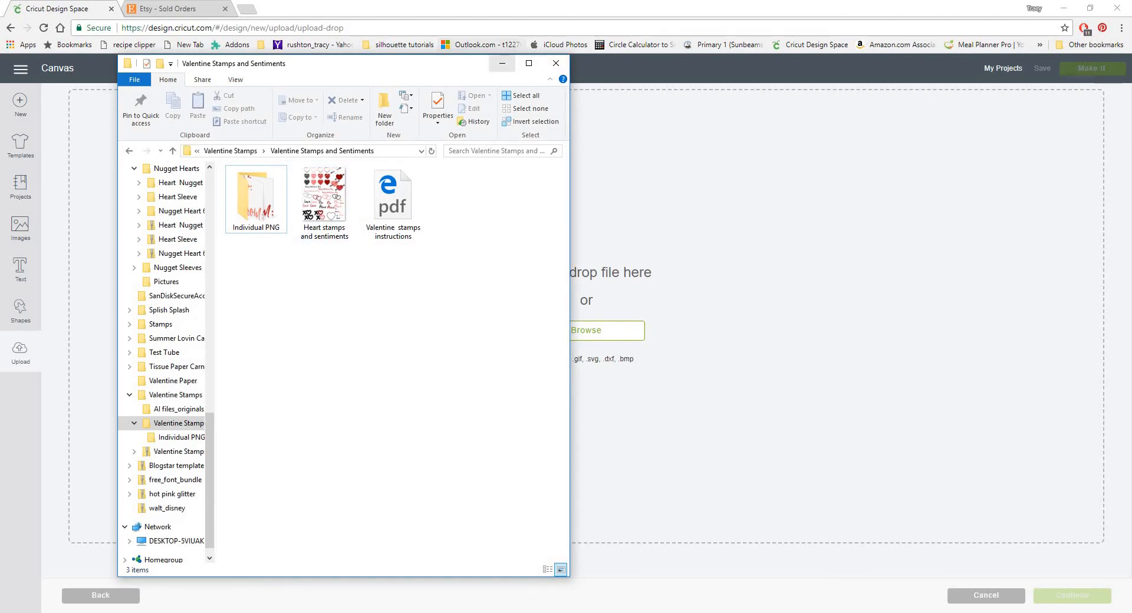
{"action": "left_click", "coordinate": [503, 63]}
{"action": "key", "text": "alt+Tab"}
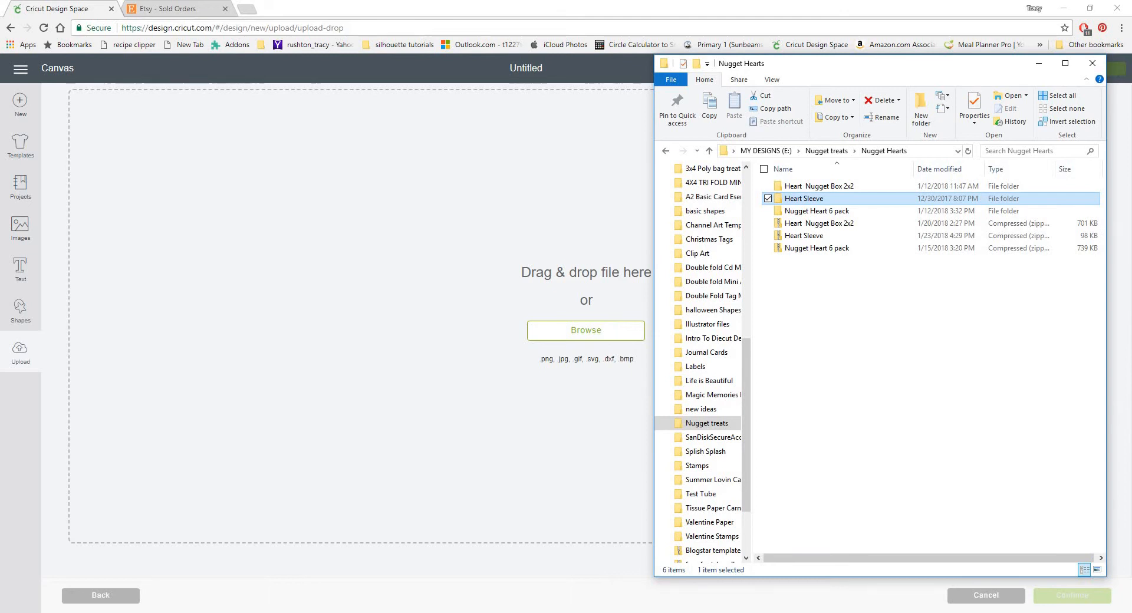
{"action": "double_click", "coordinate": [823, 202]}
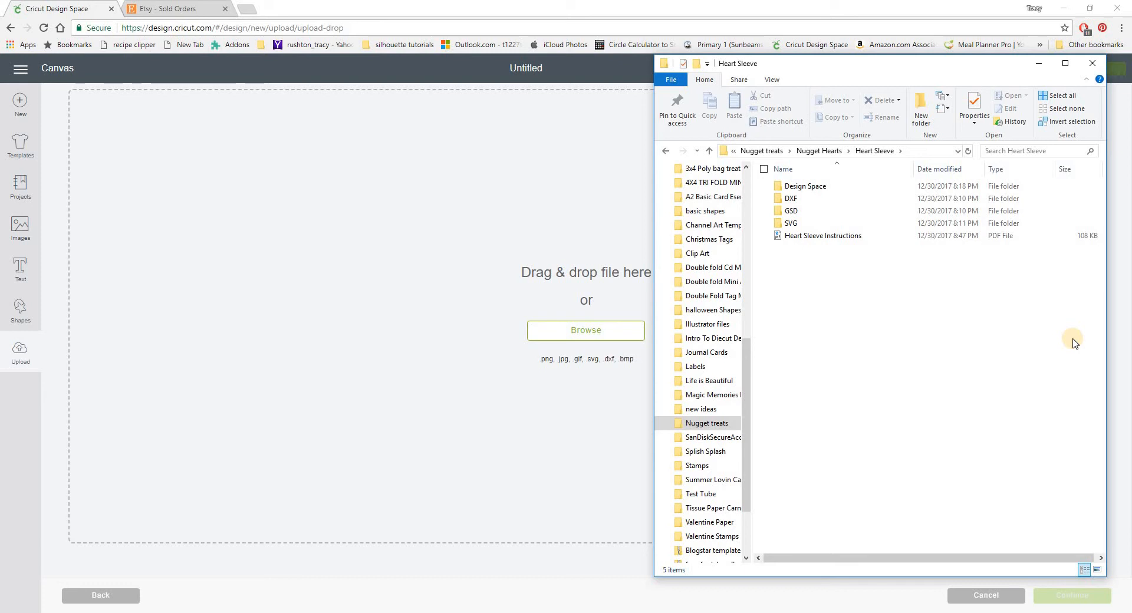
Step: Open the Design Space folder and load the Nugget Wrappers SVG into the image upload area
{"action": "left_click", "coordinate": [814, 191]}
{"action": "left_click", "coordinate": [813, 187]}
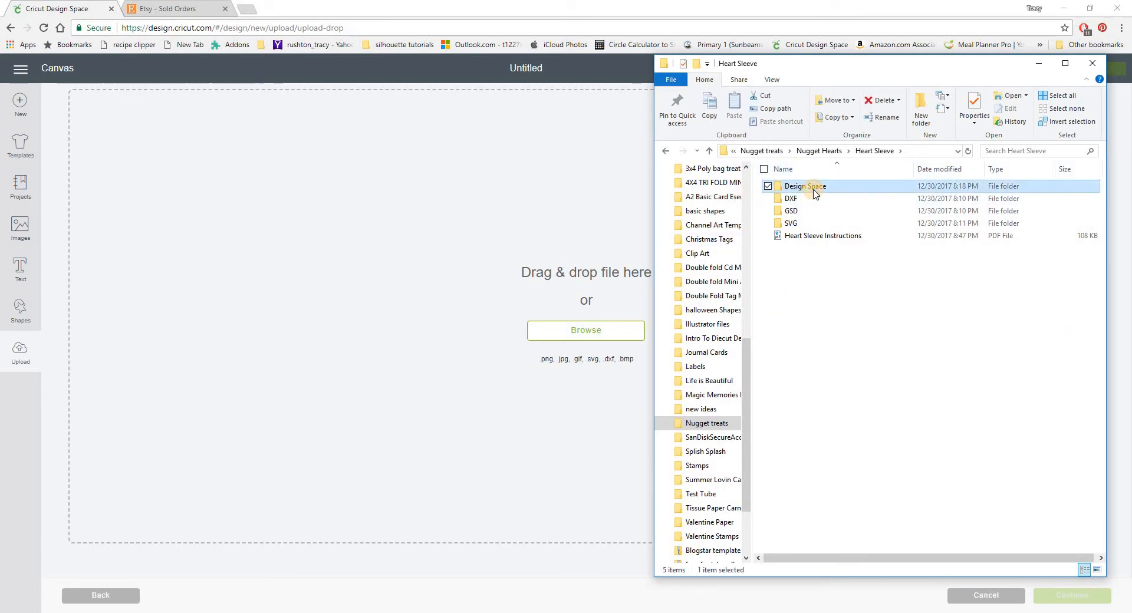
{"action": "left_click", "coordinate": [793, 212]}
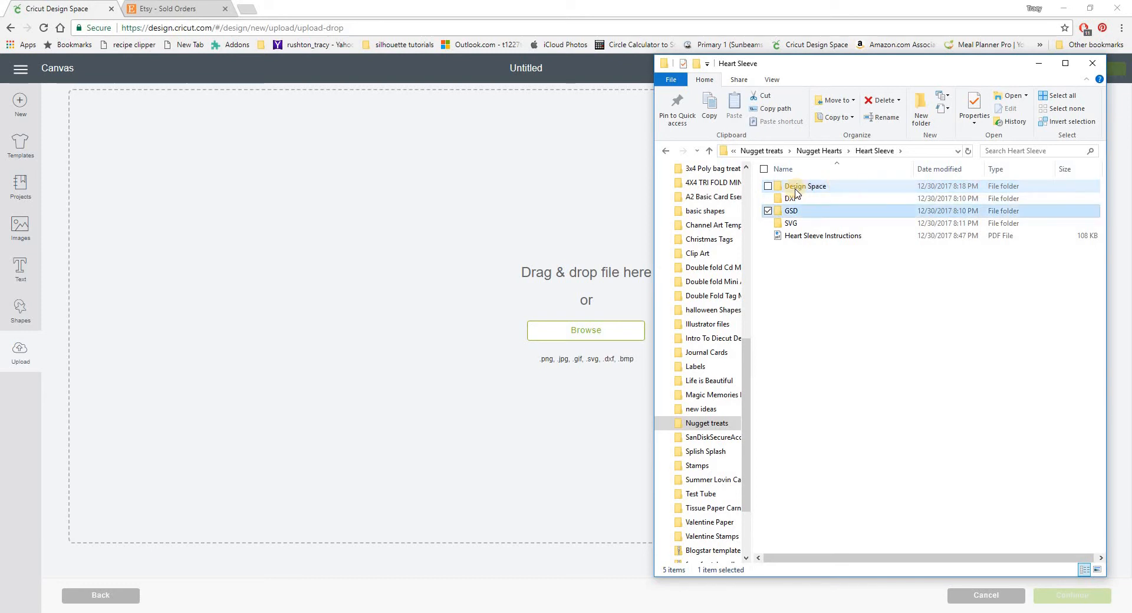
{"action": "double_click", "coordinate": [797, 188]}
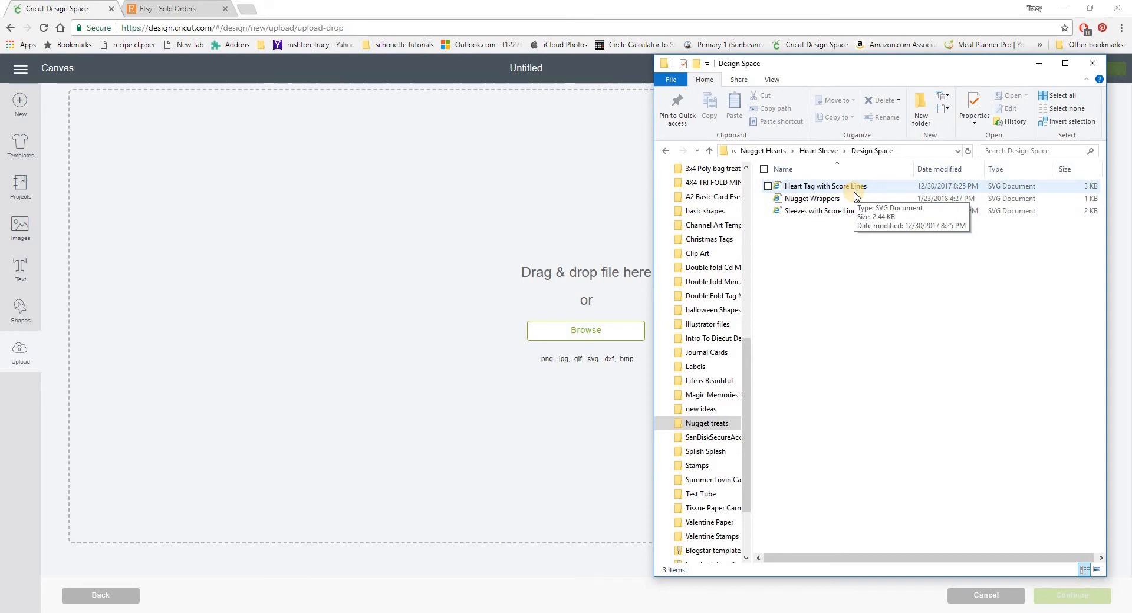
{"action": "left_click", "coordinate": [828, 202]}
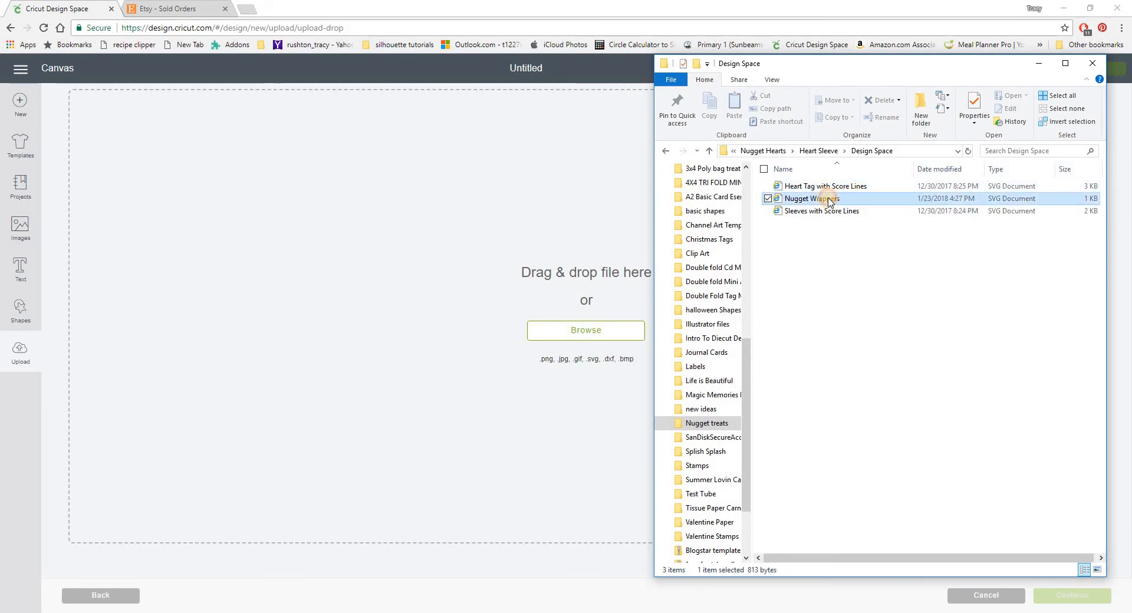
{"action": "left_click_drag", "start_coordinate": [829, 201], "coordinate": [305, 303]}
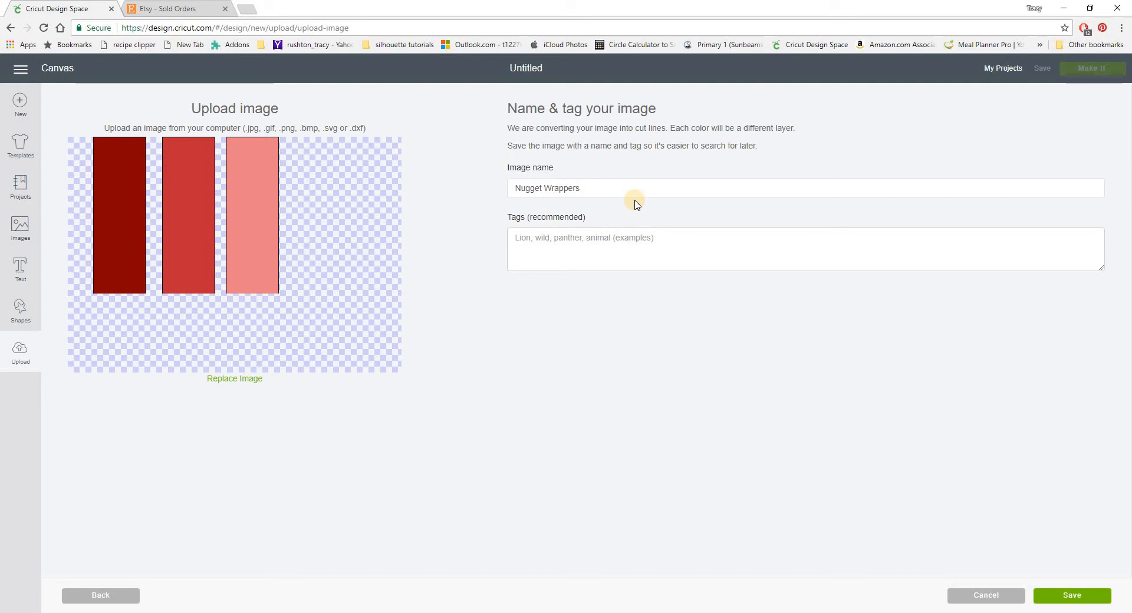
Step: Tag the Nugget Wrappers image with "Valentine's, Nuggets, My Design," and save the upload
{"action": "left_click", "coordinate": [663, 237]}
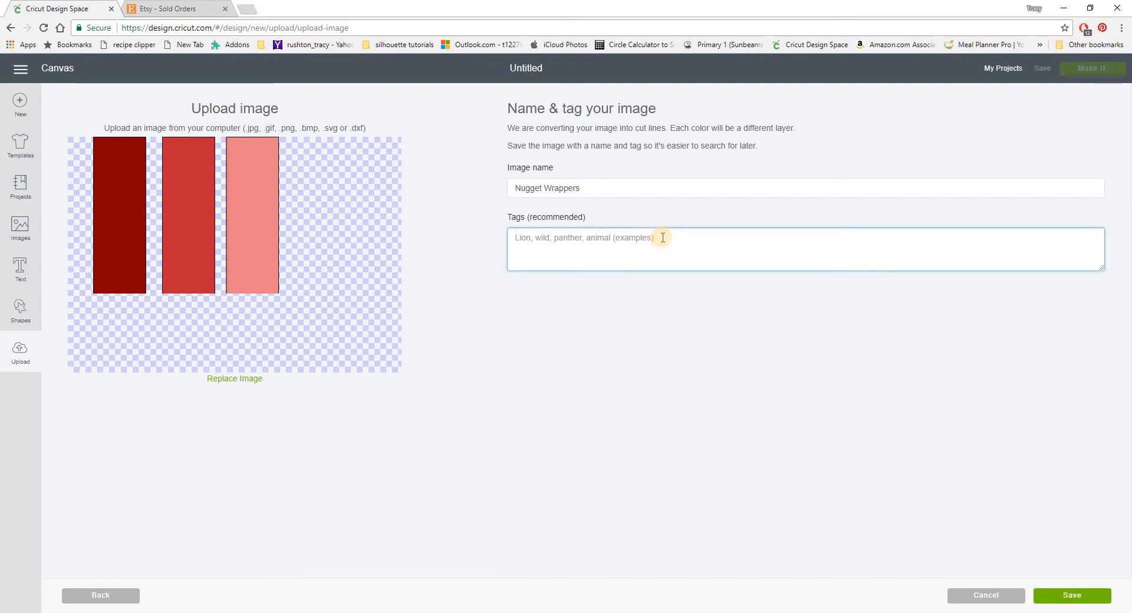
{"action": "type", "text": "VAlent"}
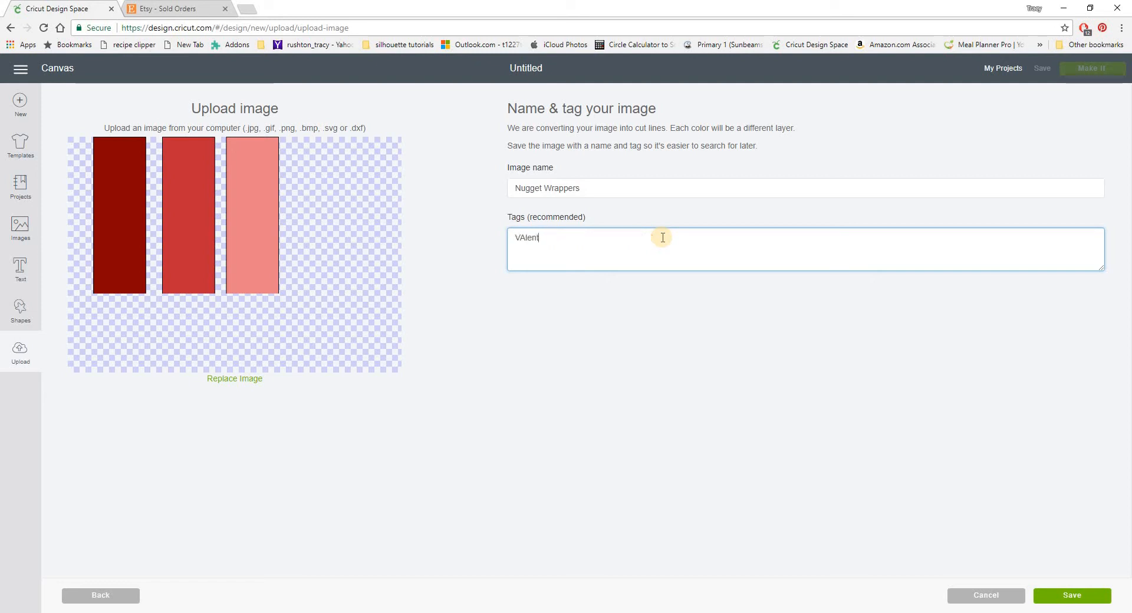
{"action": "key", "text": "BackSpace"}
{"action": "key", "text": "BackSpace"}
{"action": "key", "text": "BackSpace"}
{"action": "key", "text": "BackSpace"}
{"action": "key", "text": "BackSpace"}
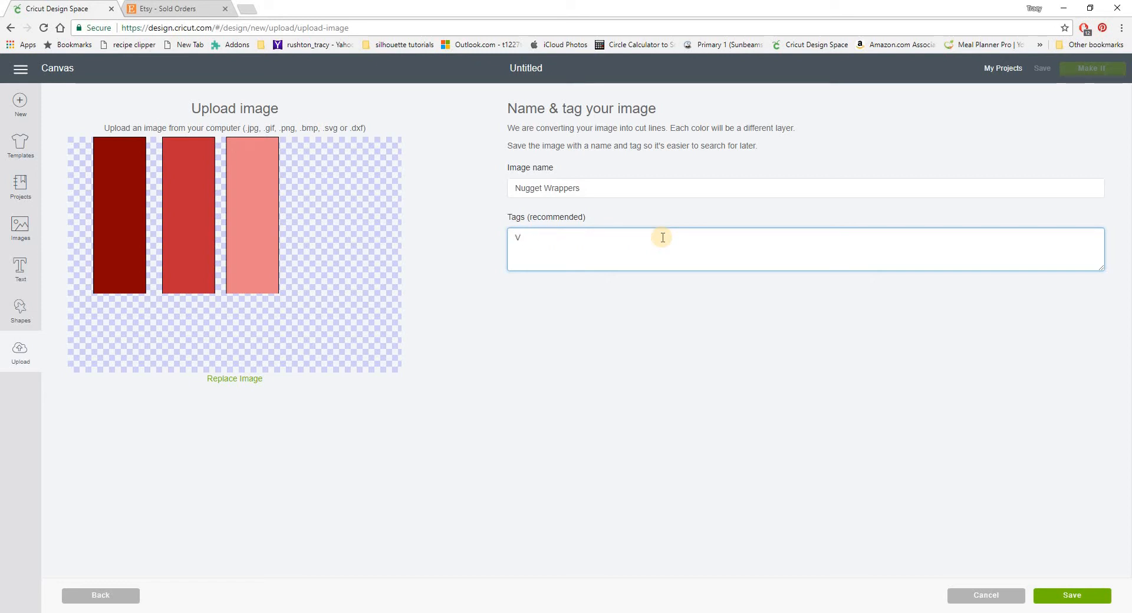
{"action": "type", "text": "Vale"}
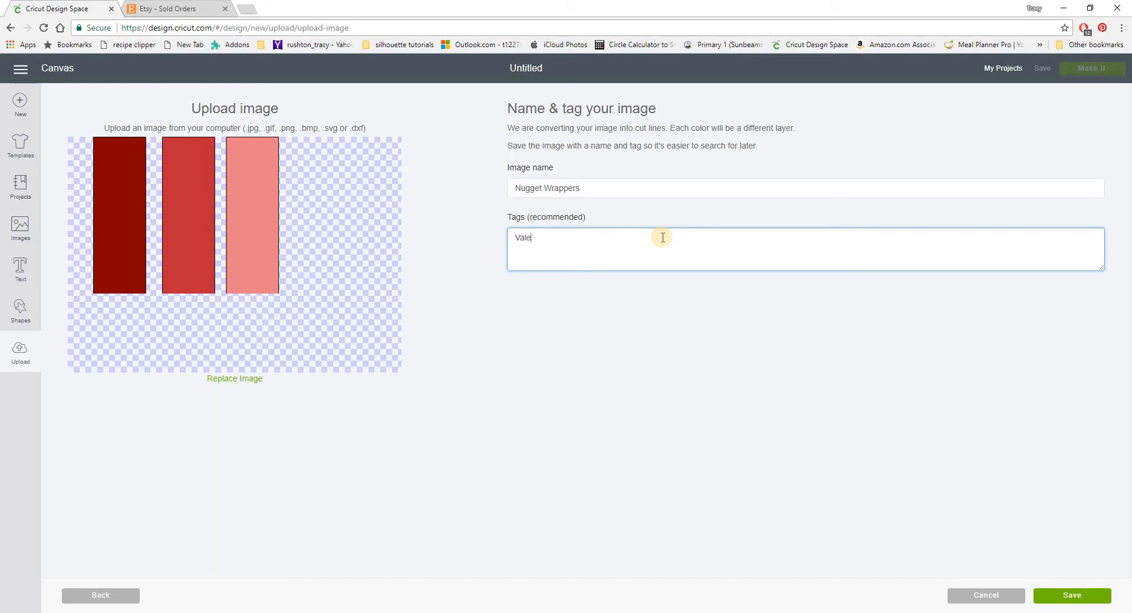
{"action": "type", "text": "ntine's, Nuggets, My Design,"}
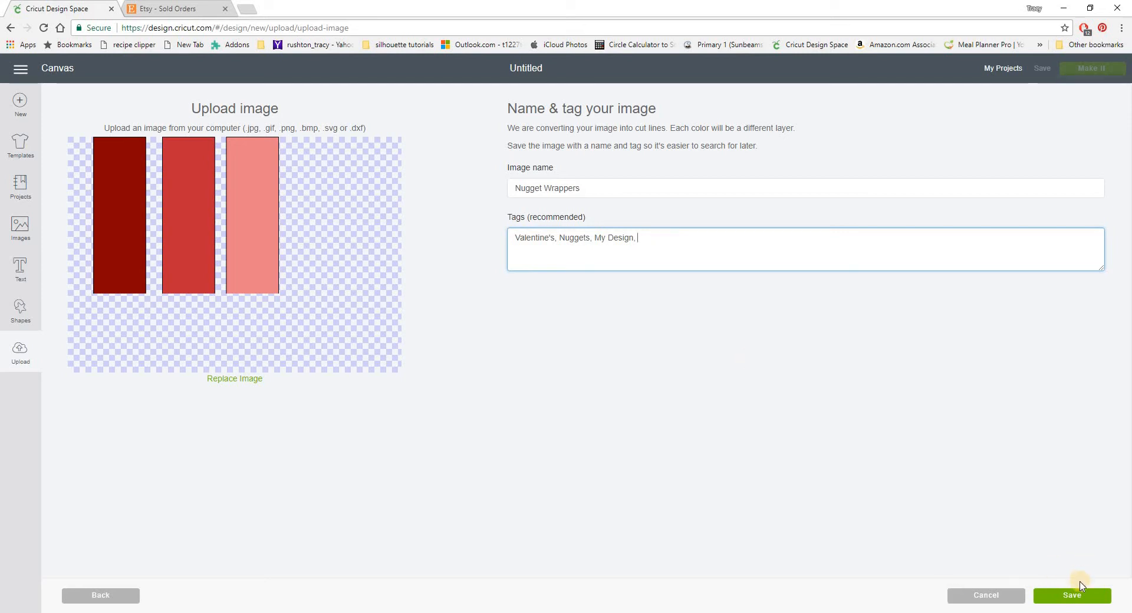
{"action": "left_click", "coordinate": [1084, 597]}
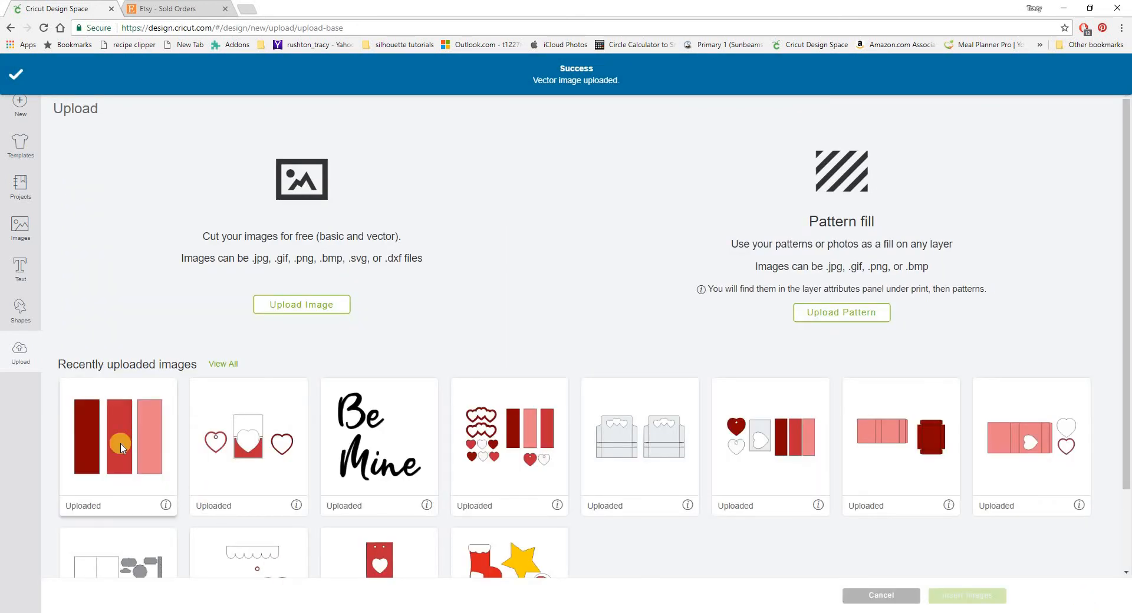
Step: Start another image upload and load the Sleeves with Score Lines SVG from the Design Space folder
{"action": "left_click", "coordinate": [345, 308]}
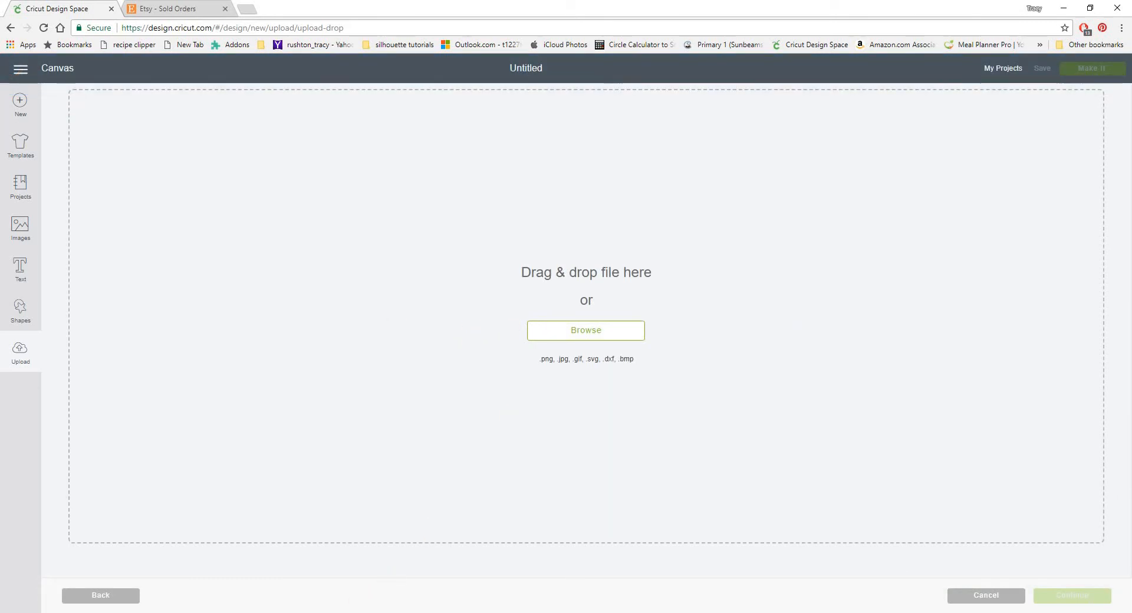
{"action": "key", "text": "alt+Tab"}
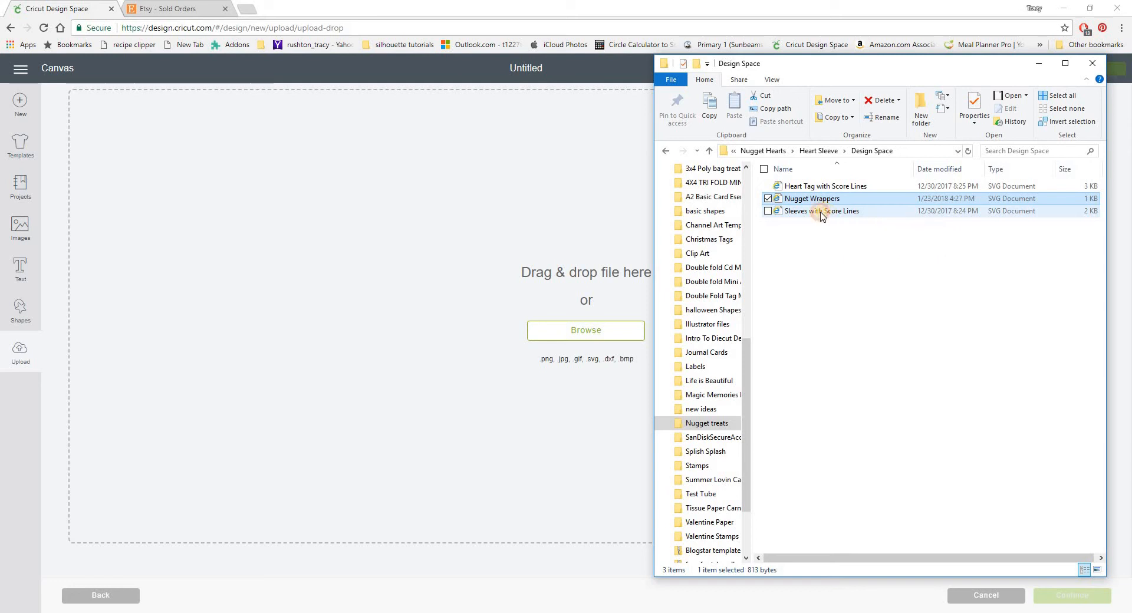
{"action": "left_click_drag", "start_coordinate": [828, 215], "coordinate": [197, 287]}
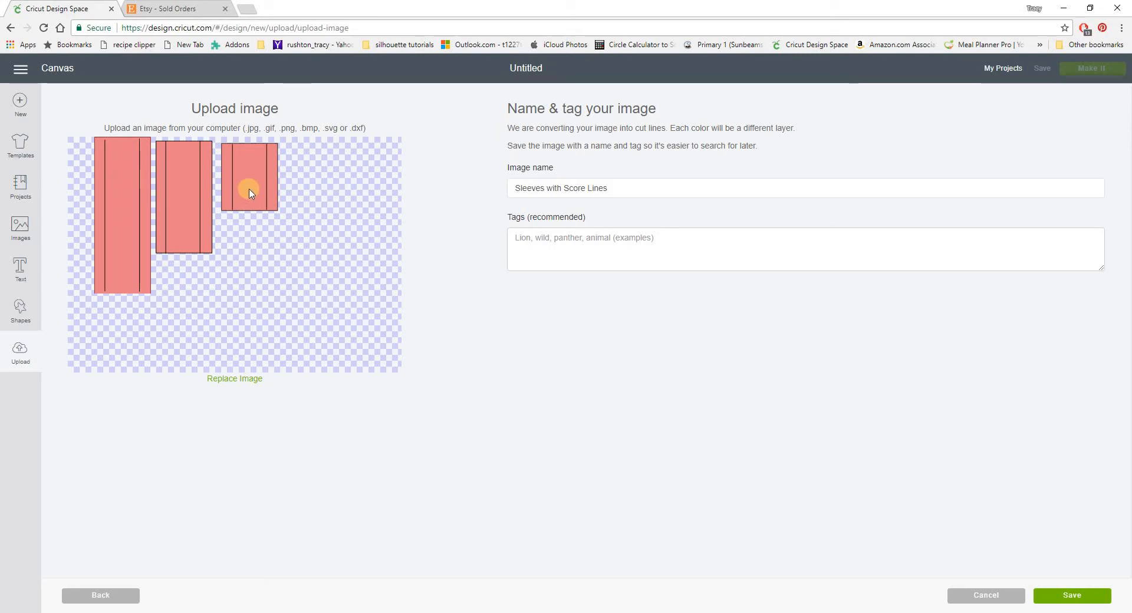
Step: Tag the Sleeves with Score Lines image with "Valentine's, Nuggets, My Design" and save the upload
{"action": "left_click", "coordinate": [684, 245]}
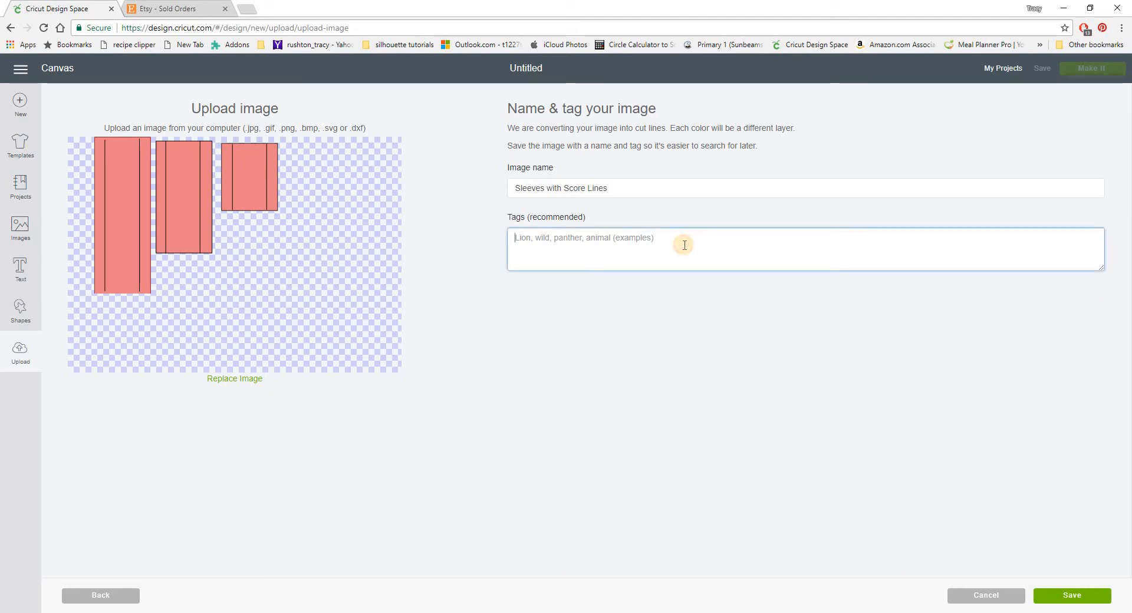
{"action": "type", "text": "Valentine's, Nuggets, My Design"}
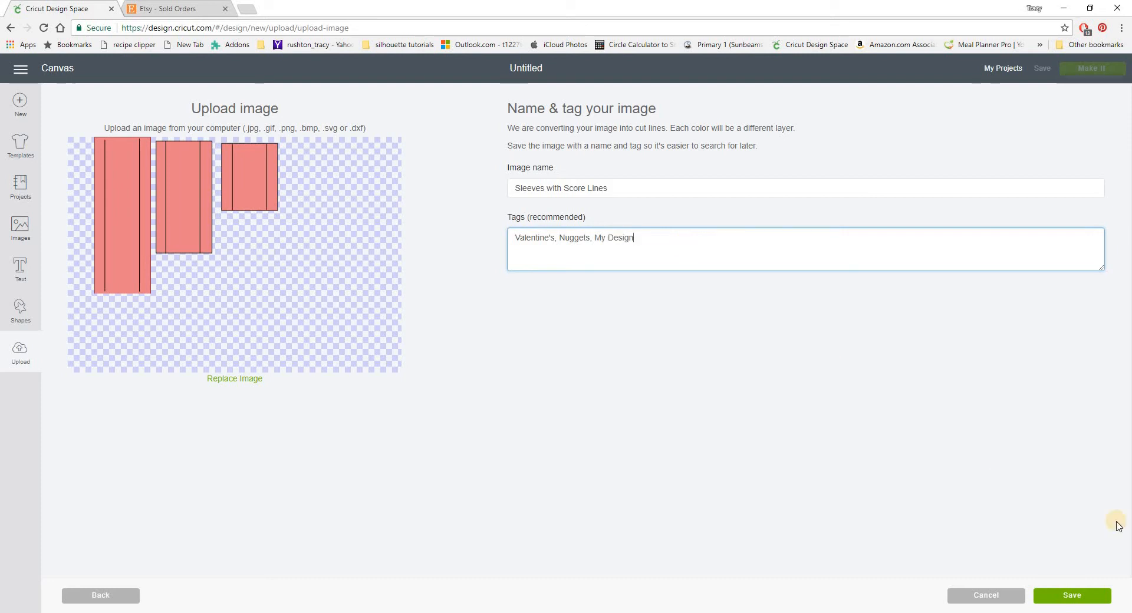
{"action": "left_click", "coordinate": [1082, 598]}
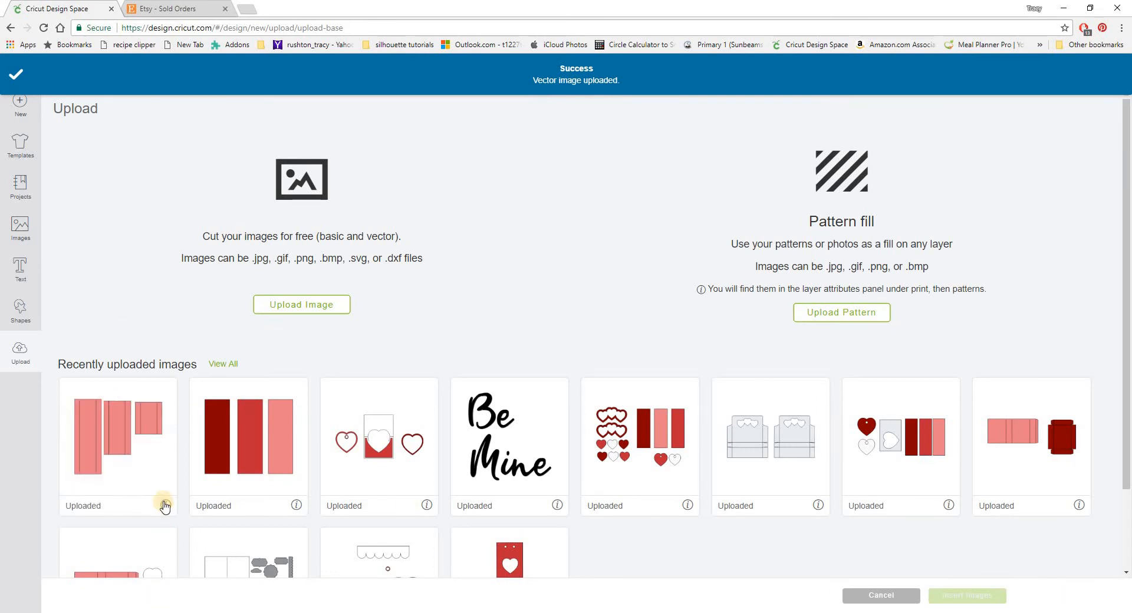
Step: Insert the uploaded sleeves, nugget wrappers and heart tag images onto the canvas
{"action": "left_click", "coordinate": [147, 420]}
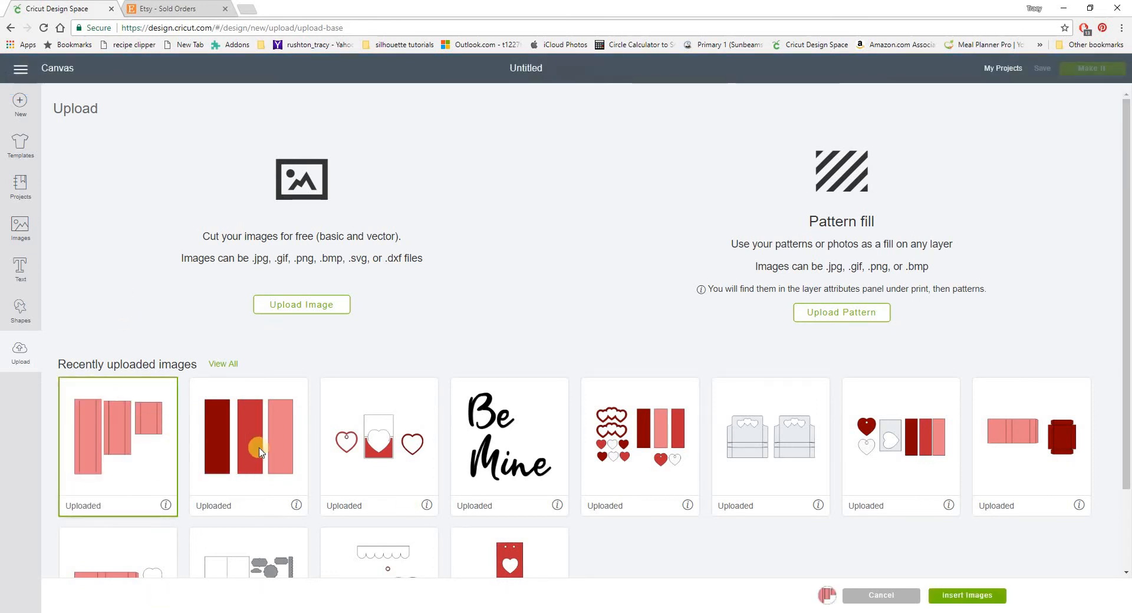
{"action": "left_click", "coordinate": [282, 470]}
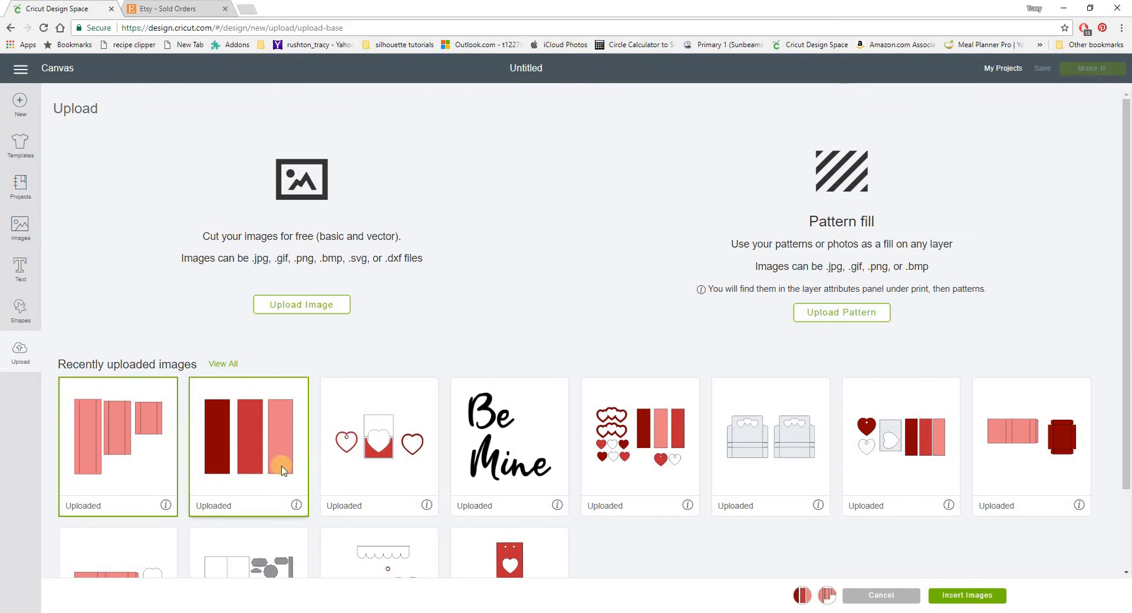
{"action": "left_click", "coordinate": [394, 467]}
{"action": "left_click", "coordinate": [952, 596]}
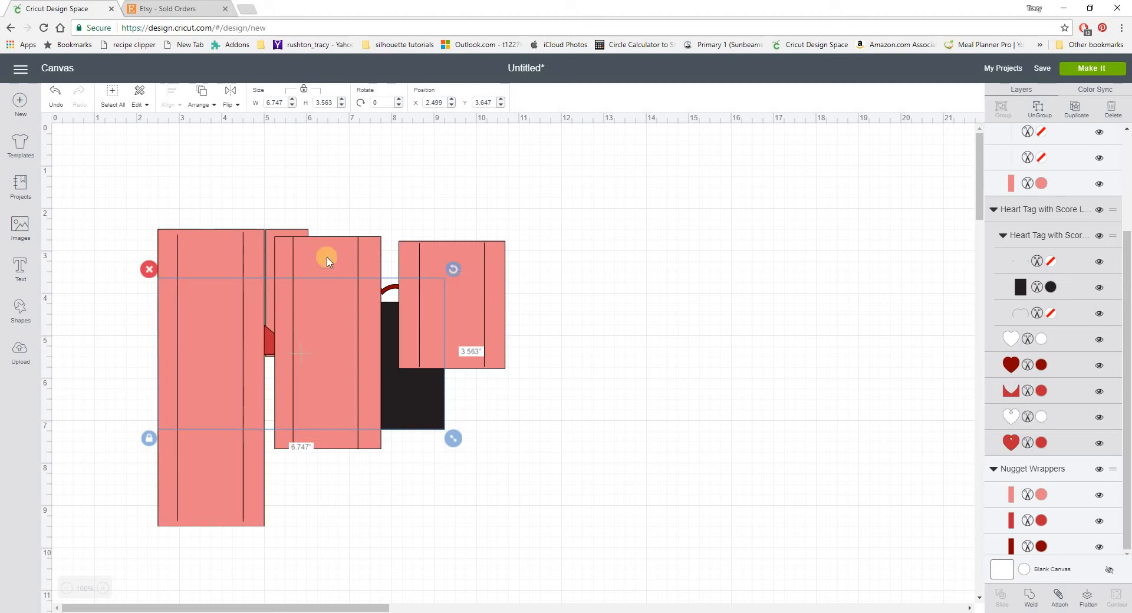
Step: Separate the overlapping images by moving the sleeves to about X 12.26, Y 0.33 and the heart tag to about X 3.14, Y 7.12
{"action": "left_click_drag", "start_coordinate": [328, 259], "coordinate": [744, 159]}
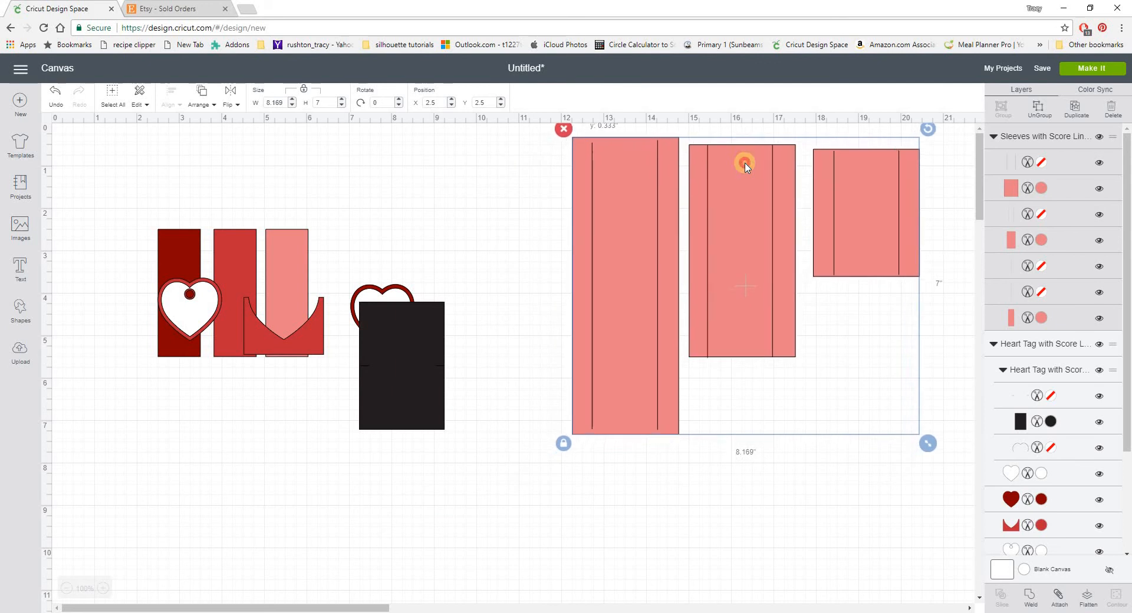
{"action": "left_click_drag", "start_coordinate": [440, 426], "coordinate": [467, 578]}
{"action": "left_click", "coordinate": [194, 335]}
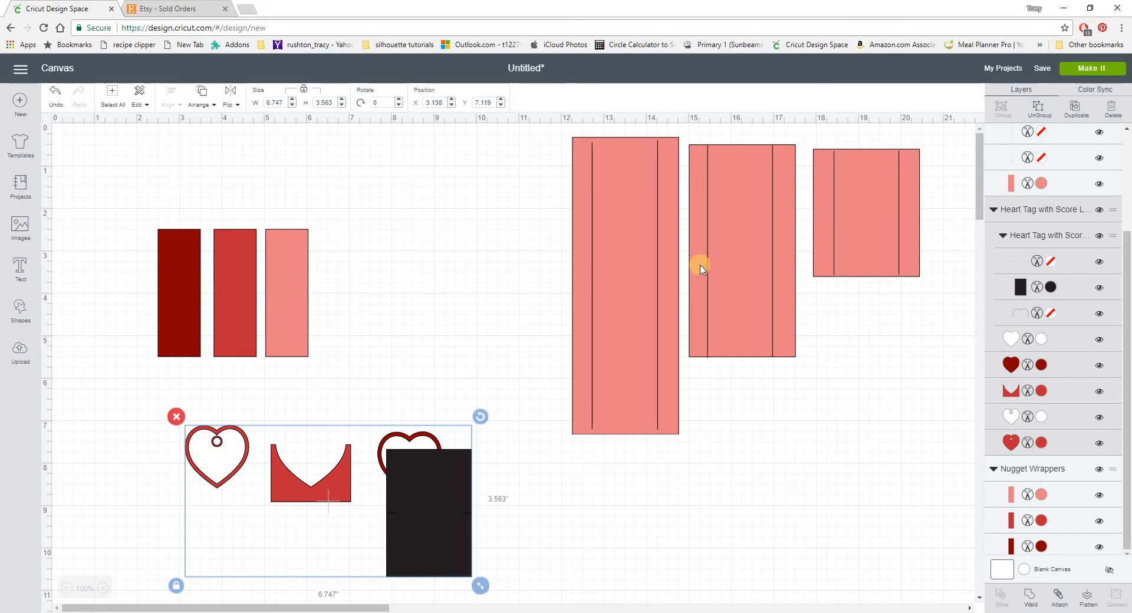
Step: Ungroup the sleeves and delete the tallest and shortest ones with their score lines, keeping only the middle sleeve
{"action": "left_click", "coordinate": [625, 269]}
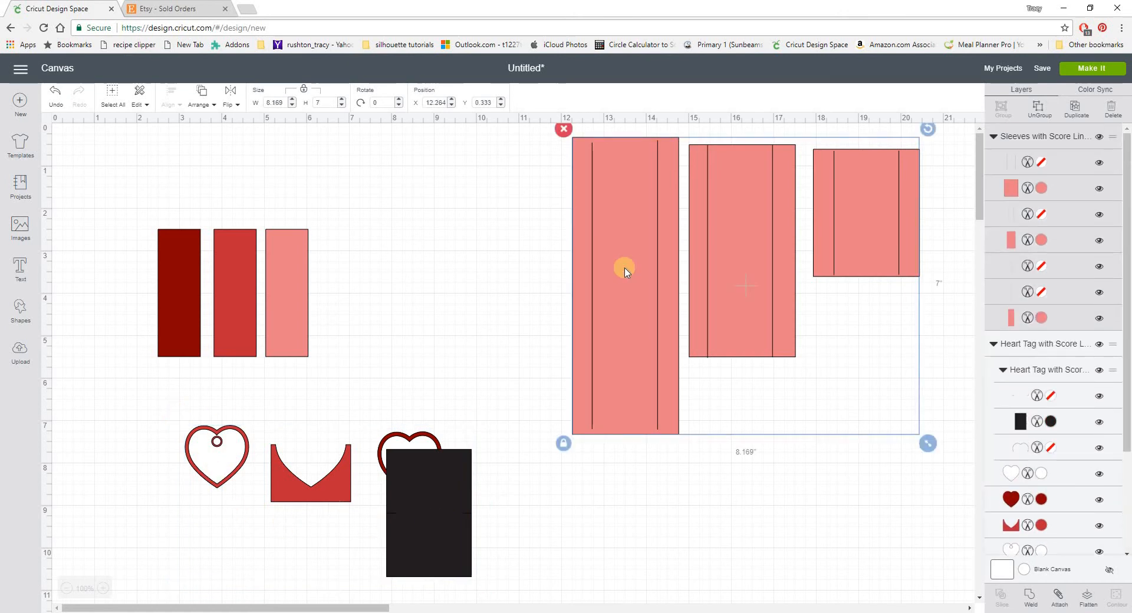
{"action": "left_click", "coordinate": [1039, 114]}
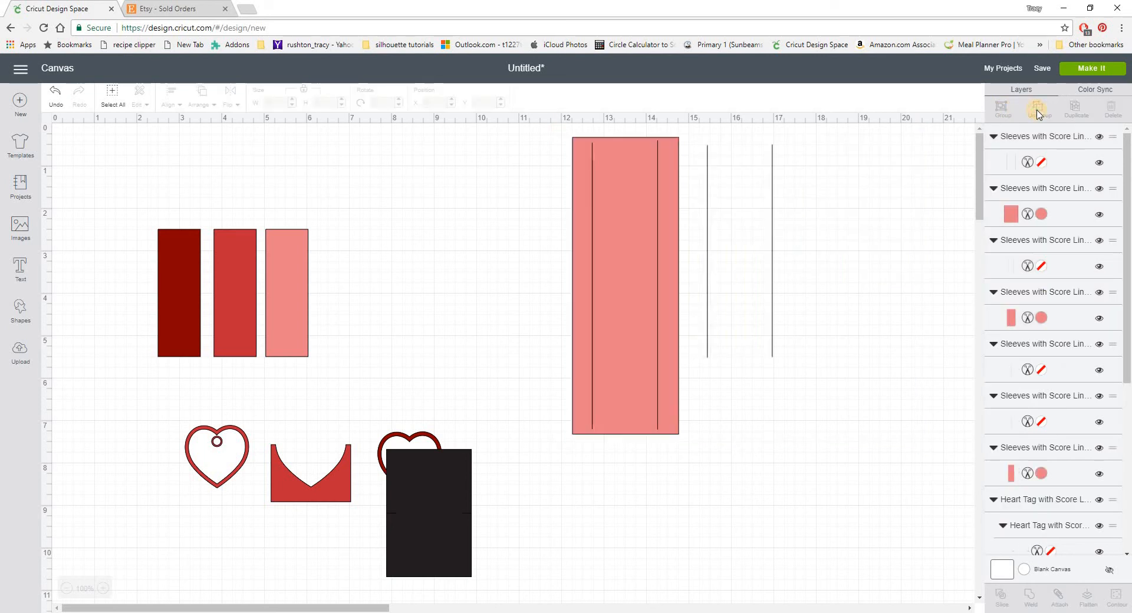
{"action": "left_click_drag", "start_coordinate": [525, 143], "coordinate": [677, 449]}
{"action": "key", "text": "Delete"}
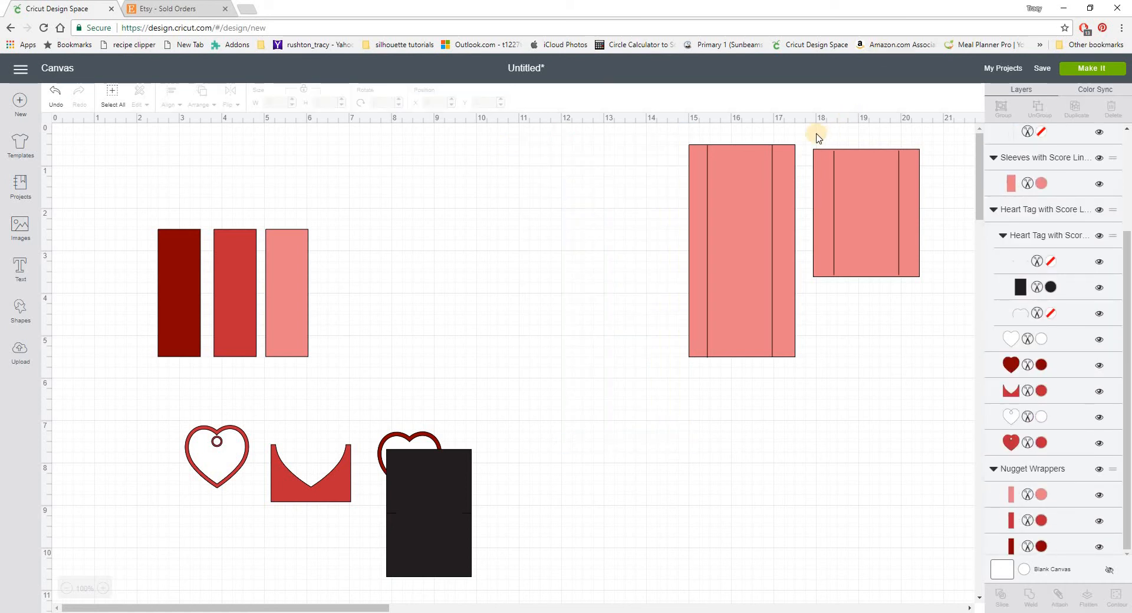
{"action": "left_click_drag", "start_coordinate": [816, 135], "coordinate": [936, 299]}
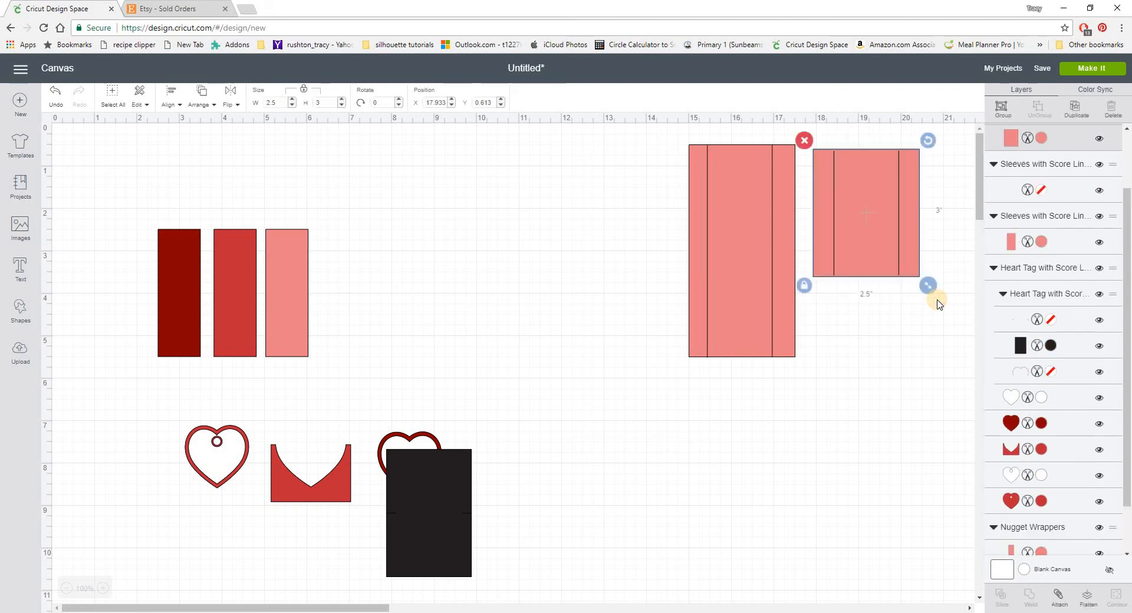
{"action": "left_click", "coordinate": [805, 141]}
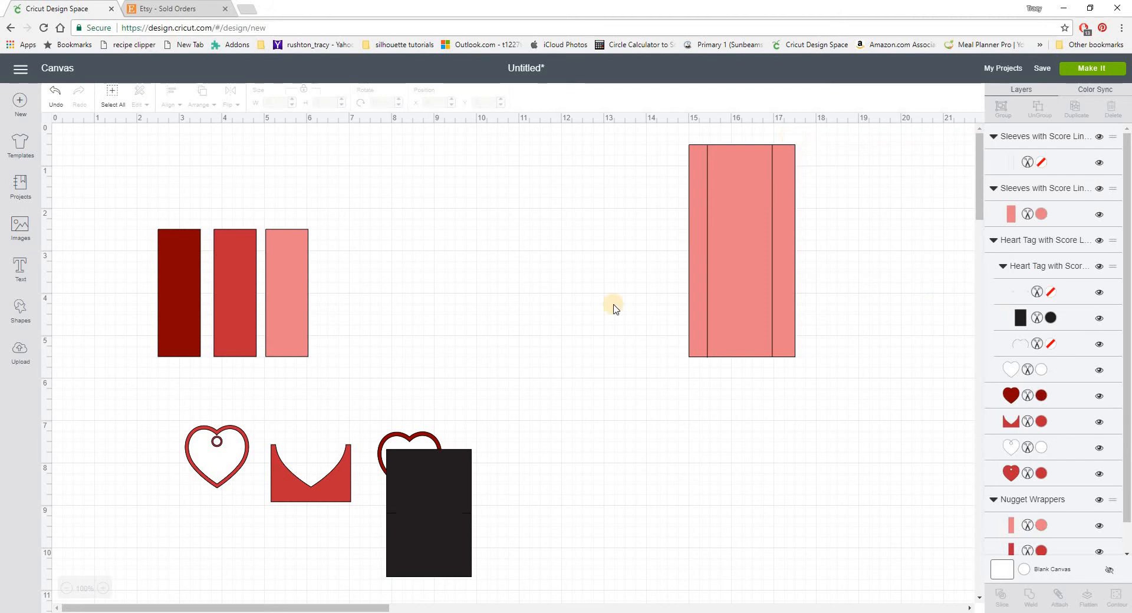
Step: Move the nugget wrappers to the canvas's upper-left corner and strip the ungrouped heart tag down to its red and white hearts with holes
{"action": "left_click_drag", "start_coordinate": [173, 280], "coordinate": [99, 201]}
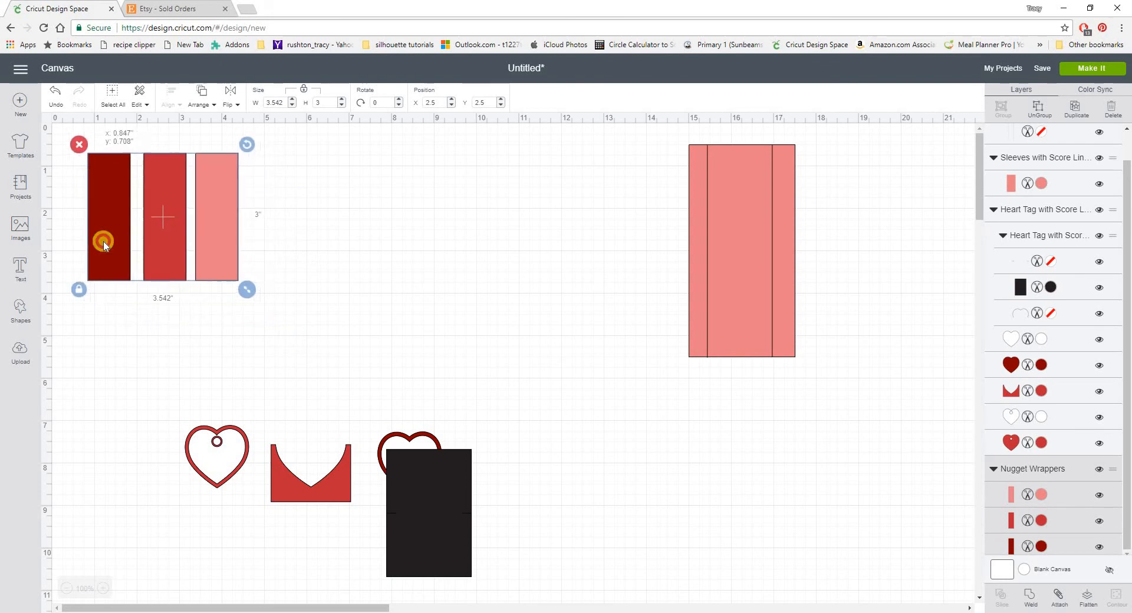
{"action": "left_click", "coordinate": [333, 485]}
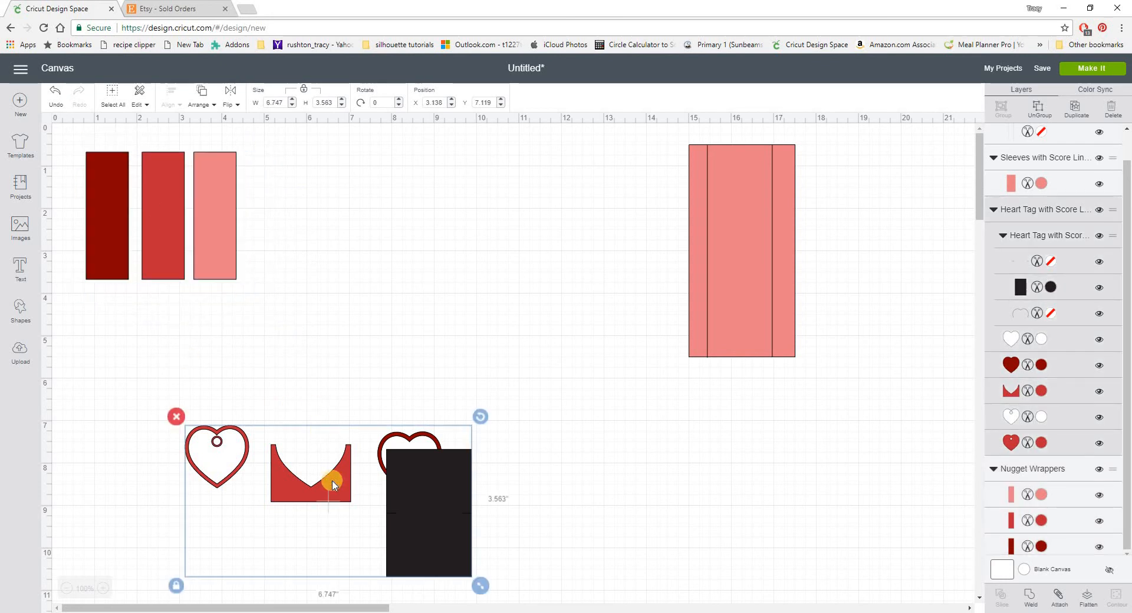
{"action": "left_click", "coordinate": [1040, 110]}
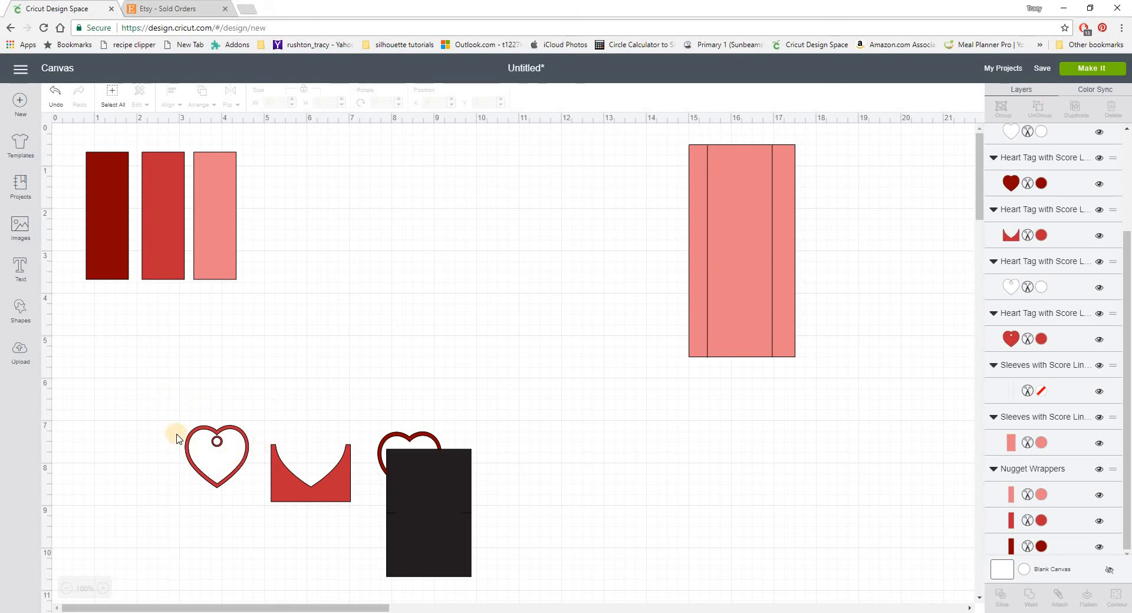
{"action": "left_click_drag", "start_coordinate": [263, 414], "coordinate": [505, 599]}
{"action": "key", "text": "Delete"}
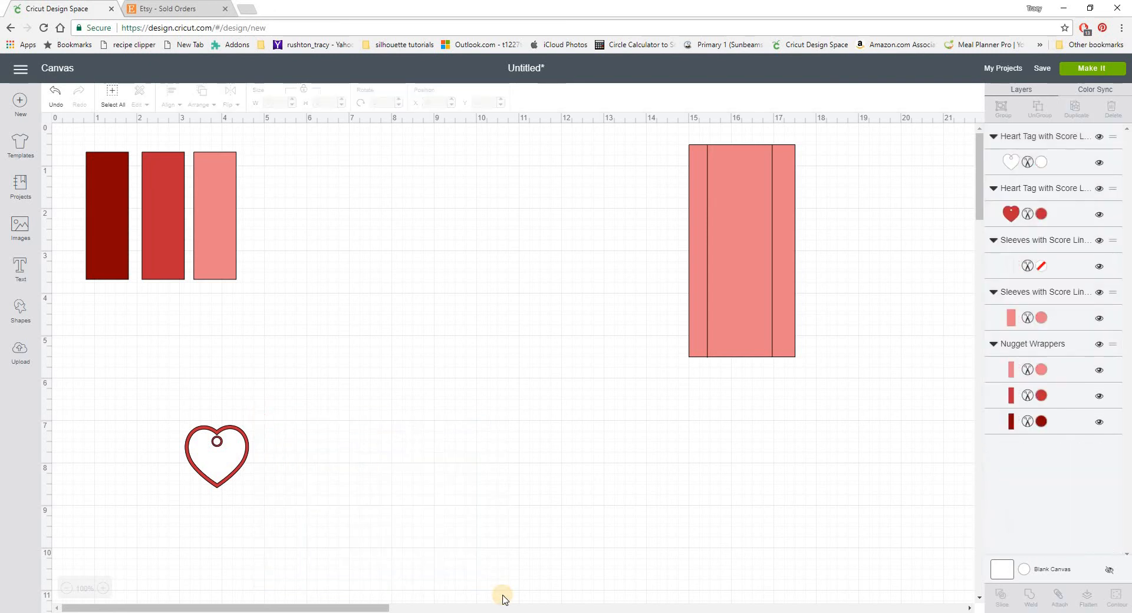
Step: Place the layered heart tag beside the nugget wrappers and move the sleeve with its score lines to about X 7.01, Y 0.32
{"action": "left_click_drag", "start_coordinate": [162, 411], "coordinate": [316, 236]}
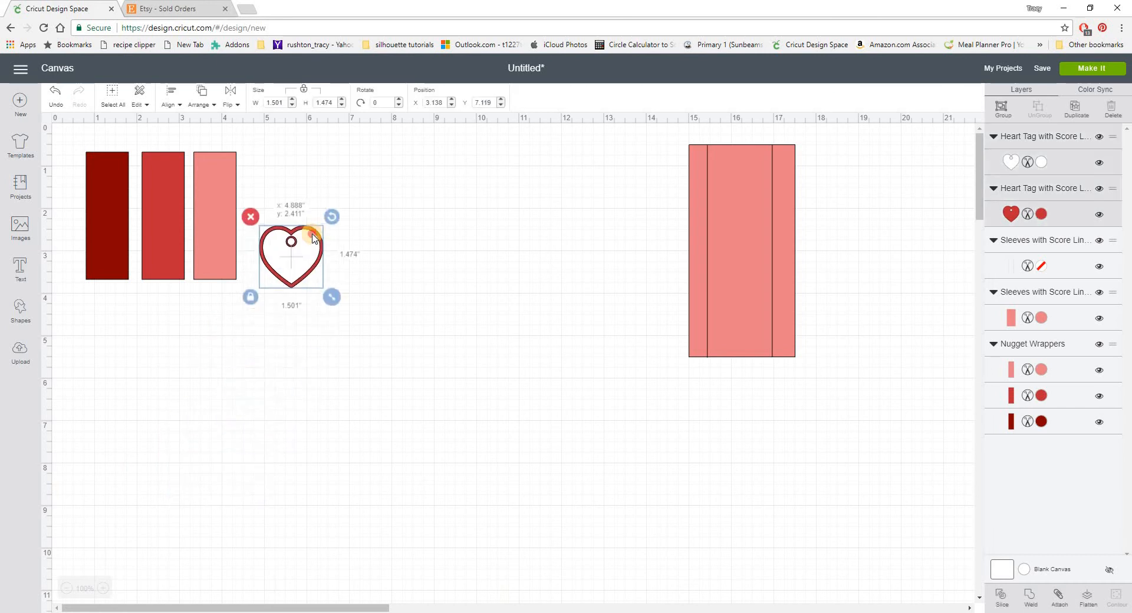
{"action": "left_click_drag", "start_coordinate": [662, 140], "coordinate": [844, 392]}
{"action": "mouse_move", "coordinate": [735, 297]}
{"action": "left_mouse_down"}
{"action": "mouse_move", "coordinate": [425, 313]}
{"action": "mouse_move", "coordinate": [367, 289]}
{"action": "left_mouse_up"}
{"action": "left_click", "coordinate": [242, 273]}
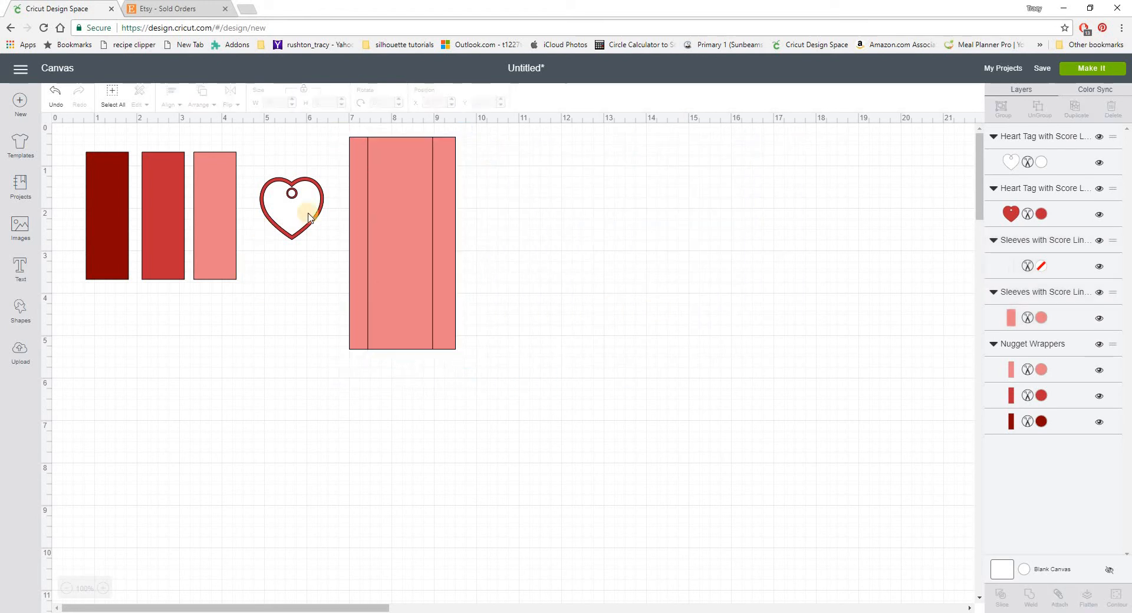
Step: Separate the white heart from the red one by moving it below the wrappers to about X 1.36, Y 4.31
{"action": "left_click", "coordinate": [309, 216]}
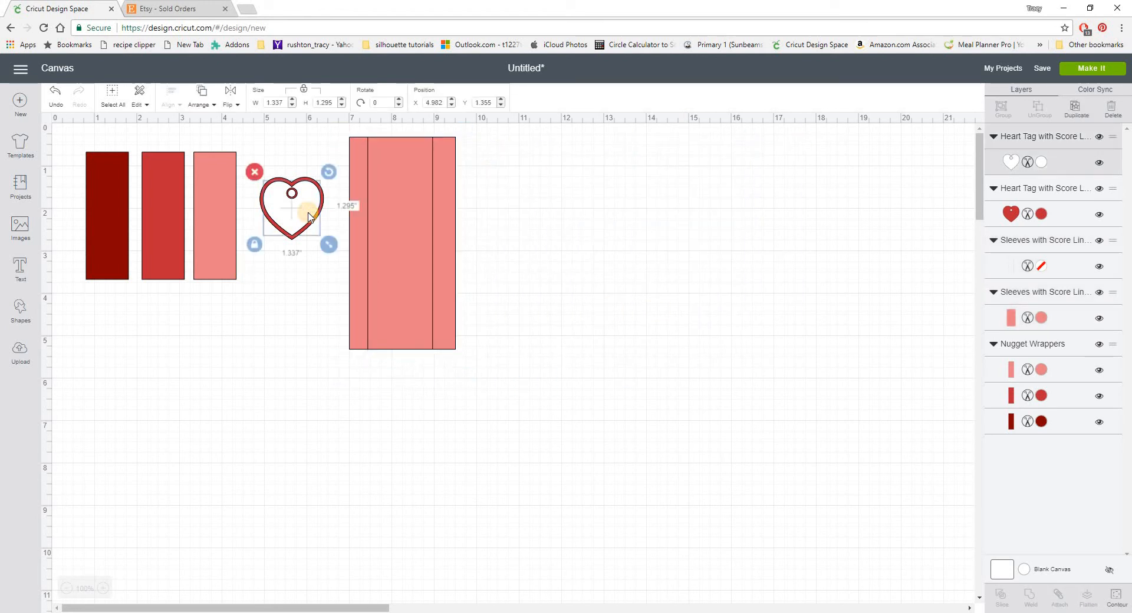
{"action": "left_click_drag", "start_coordinate": [310, 229], "coordinate": [147, 338]}
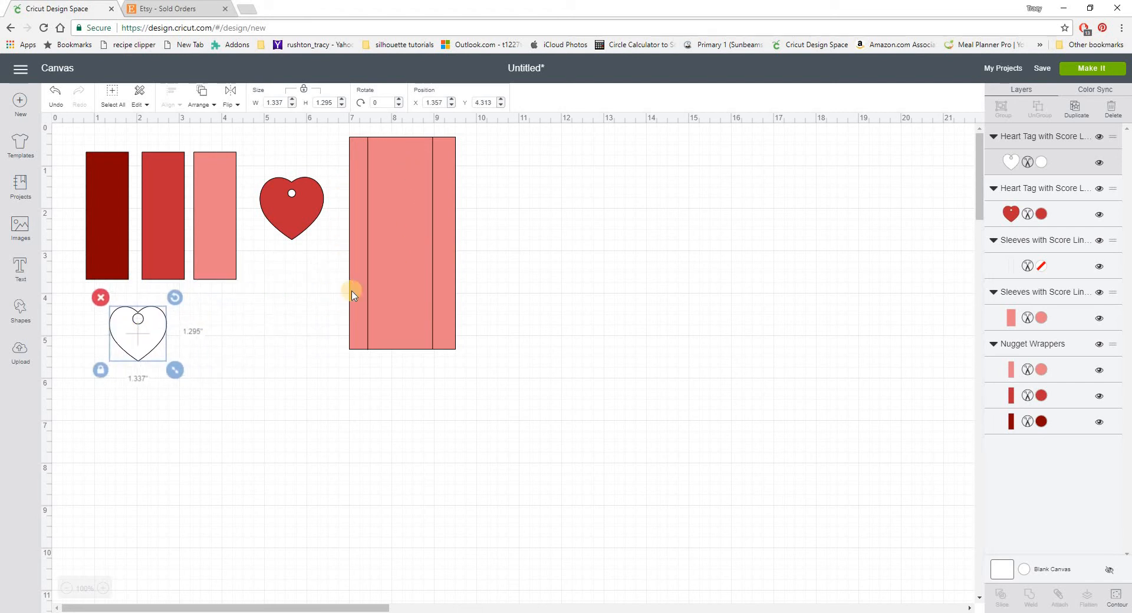
Step: Change the sleeve's fold-line layer from Cut to Score
{"action": "left_click", "coordinate": [418, 326]}
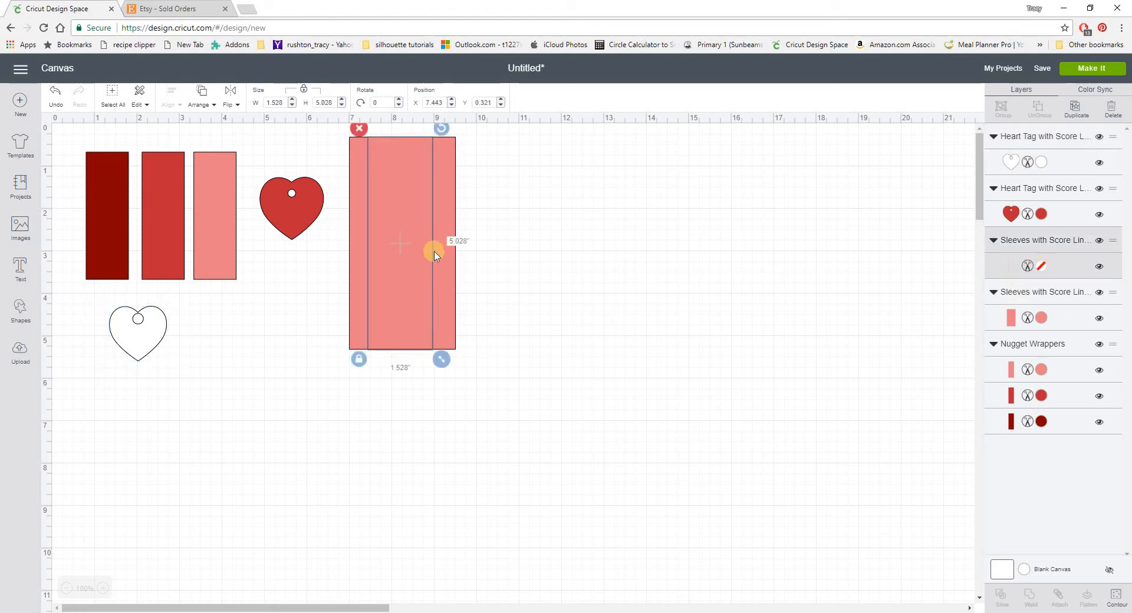
{"action": "left_click", "coordinate": [1012, 266]}
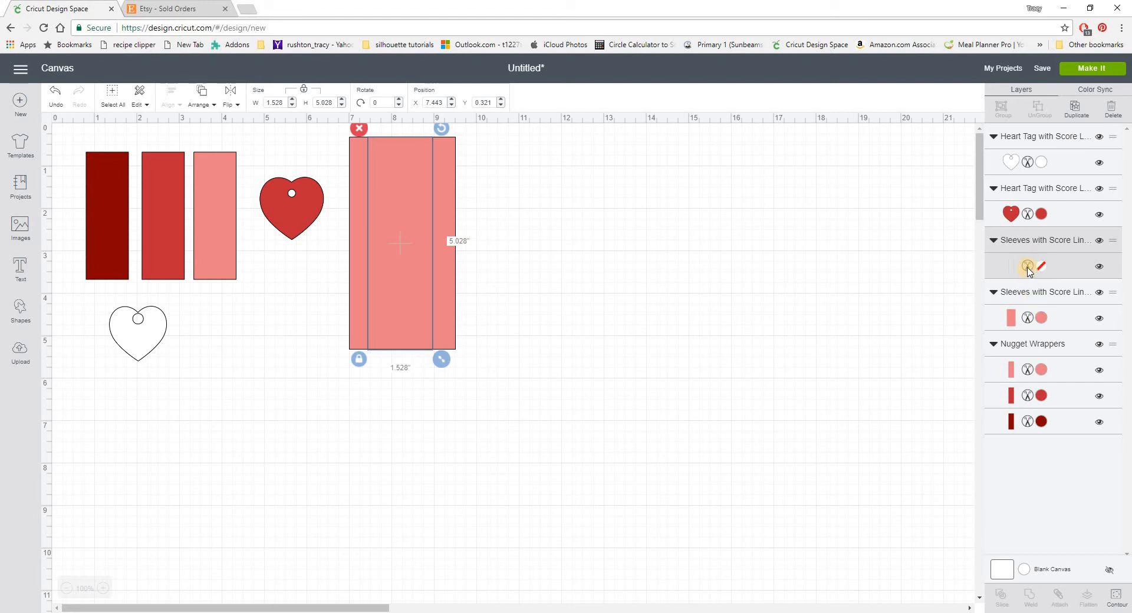
{"action": "left_click", "coordinate": [1027, 267]}
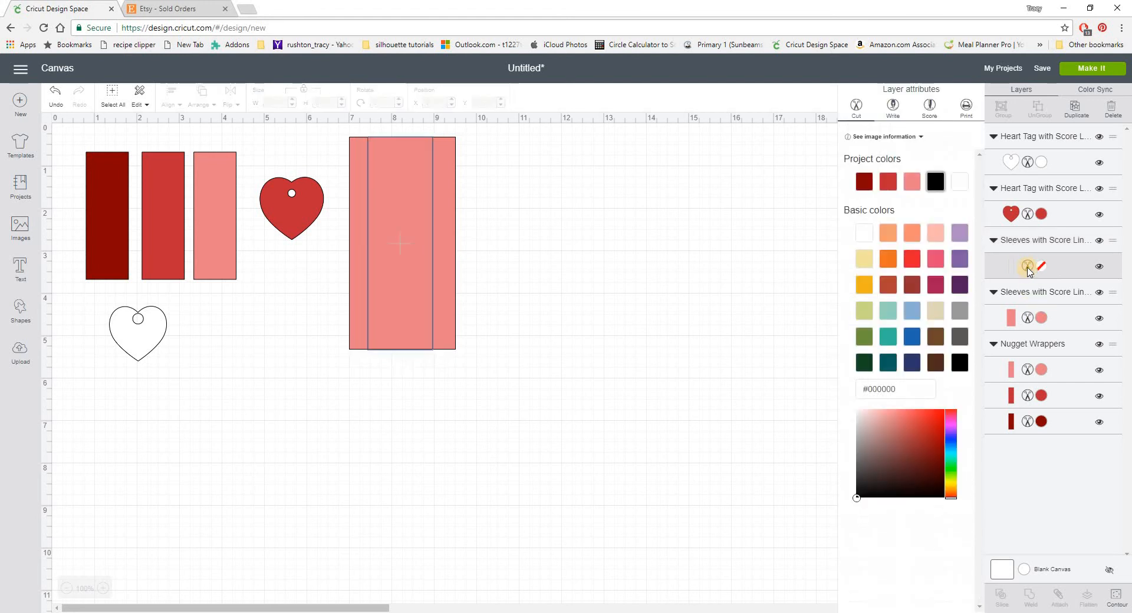
{"action": "left_click", "coordinate": [930, 112]}
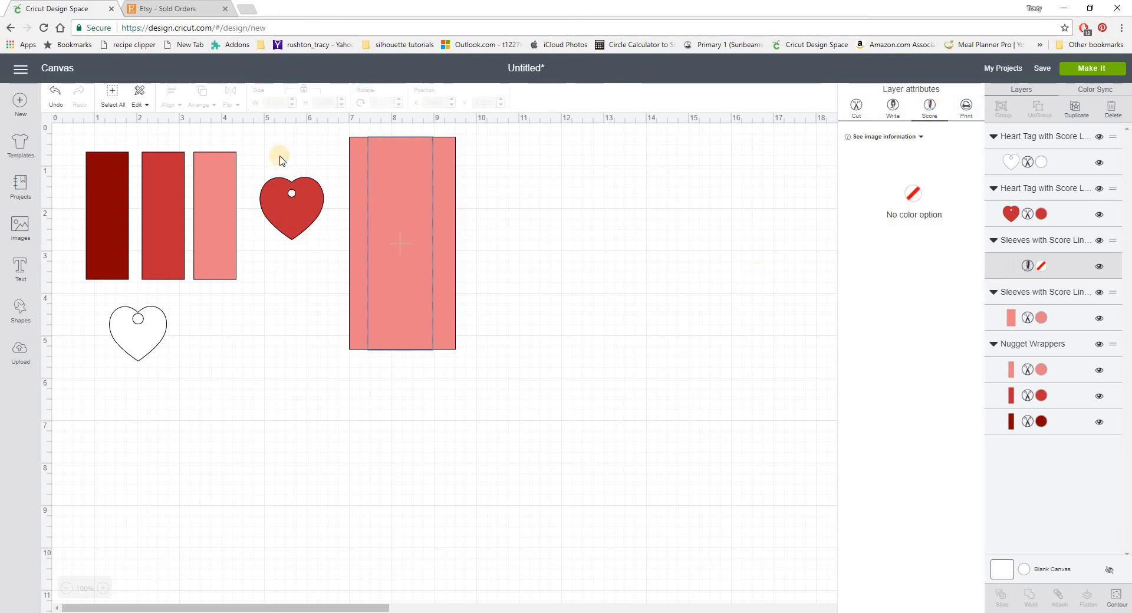
Step: Attach the score lines to the pink sleeve
{"action": "left_click", "coordinate": [346, 134]}
{"action": "left_click_drag", "start_coordinate": [341, 133], "coordinate": [481, 369]}
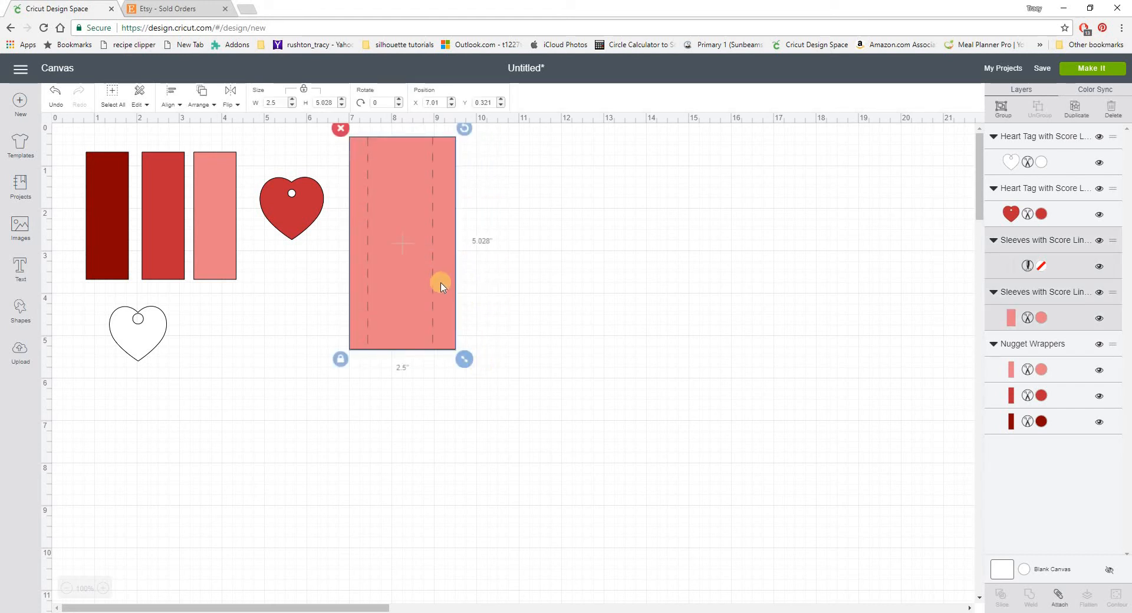
{"action": "left_click", "coordinate": [1058, 596]}
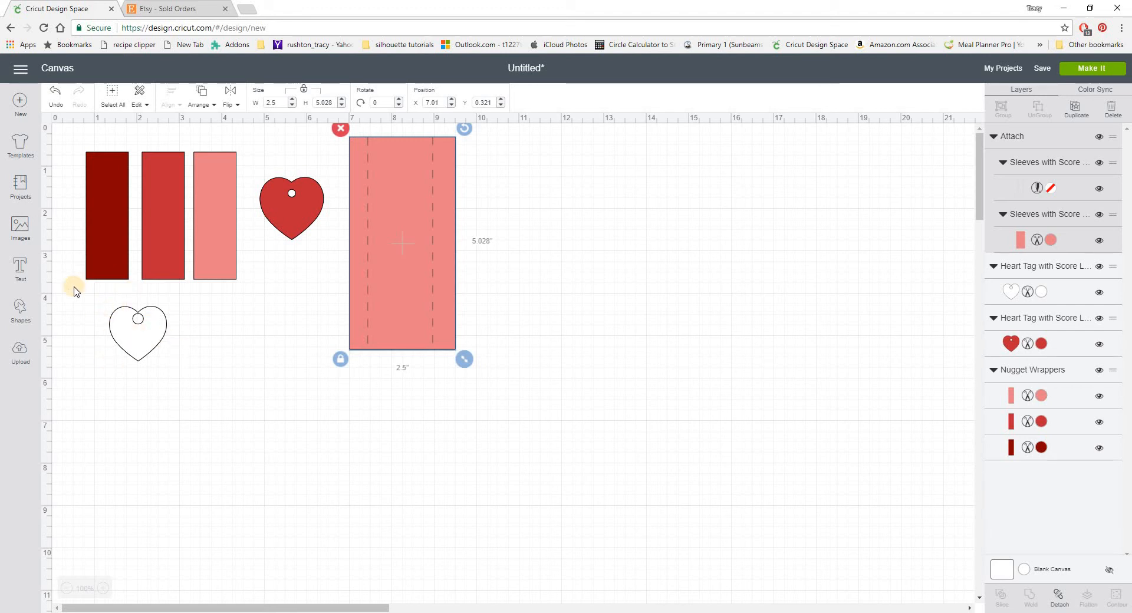
Step: Upload the Spliced Heart_ pink image from the Individual PNG folder inside Valentine Stamps and Sentiments
{"action": "left_click", "coordinate": [18, 352]}
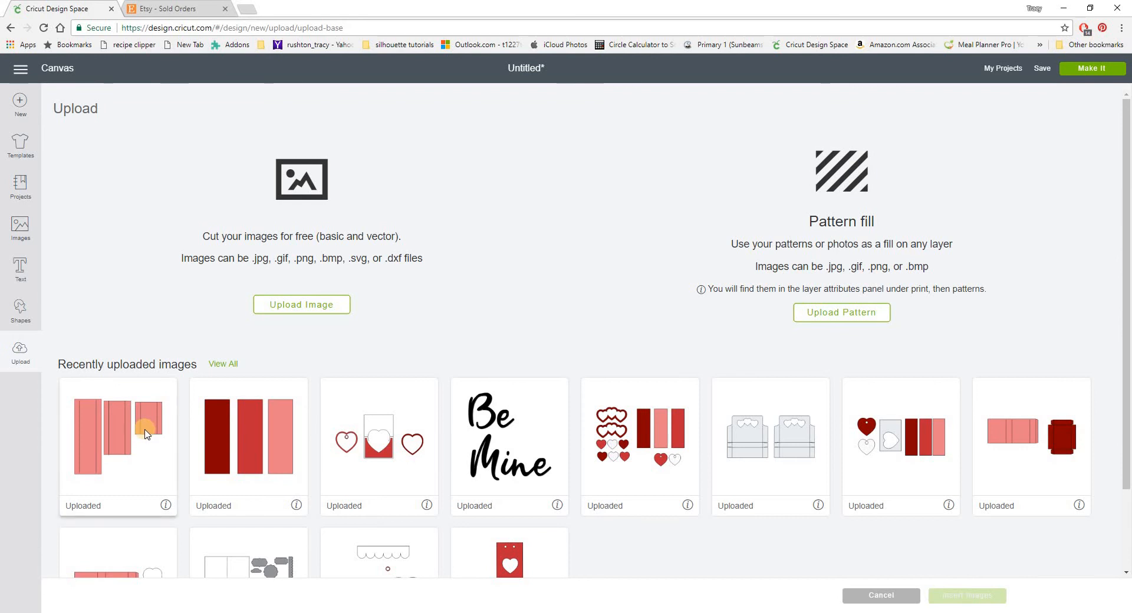
{"action": "left_click", "coordinate": [305, 304]}
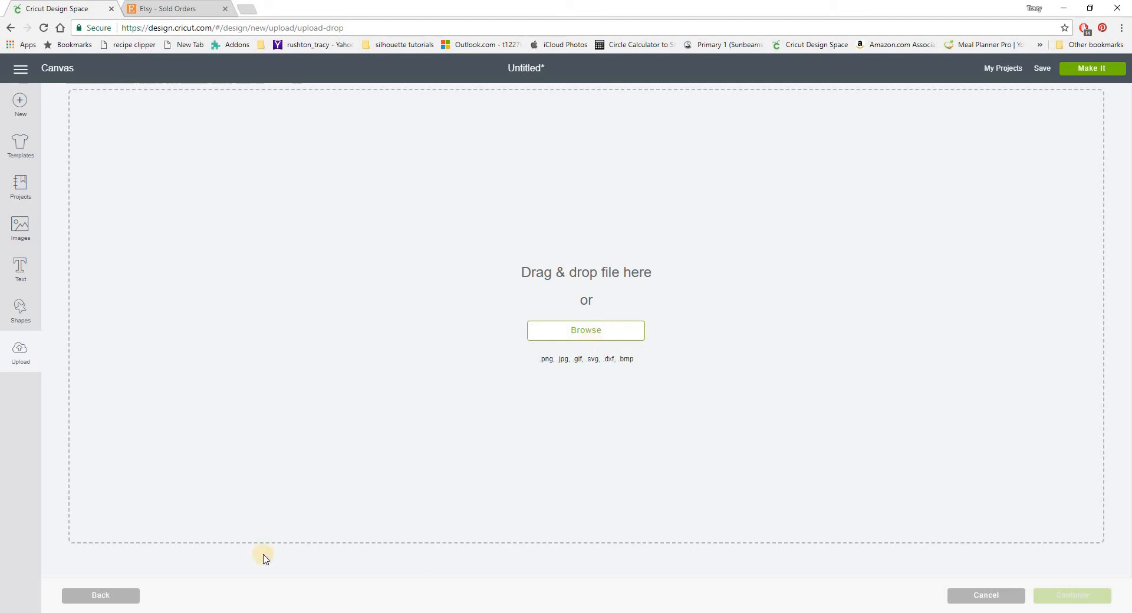
{"action": "left_click", "coordinate": [616, 334]}
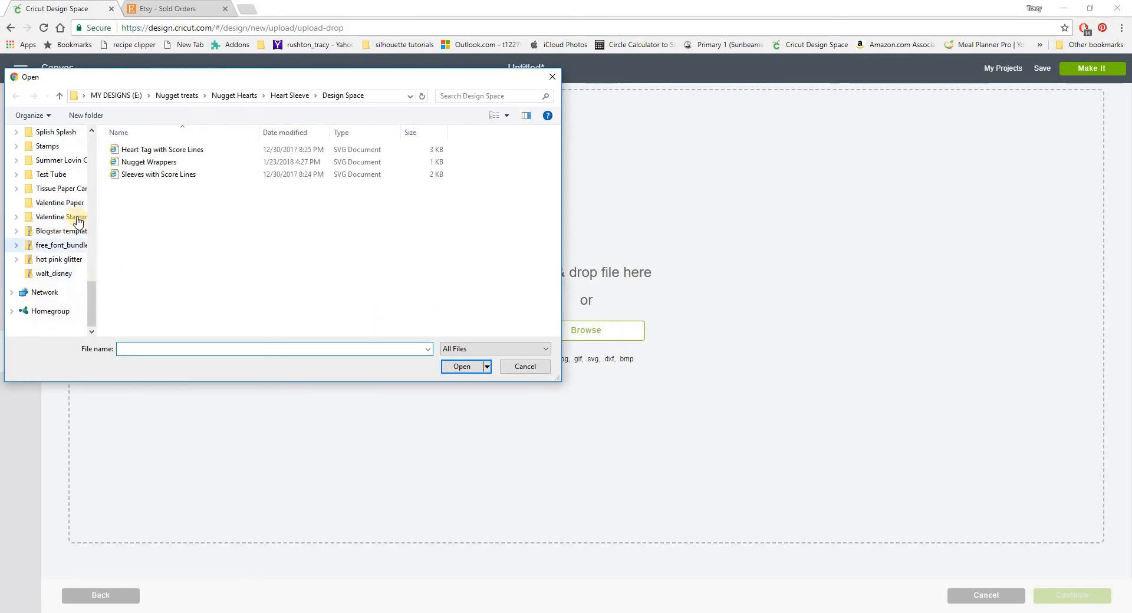
{"action": "left_click", "coordinate": [77, 218]}
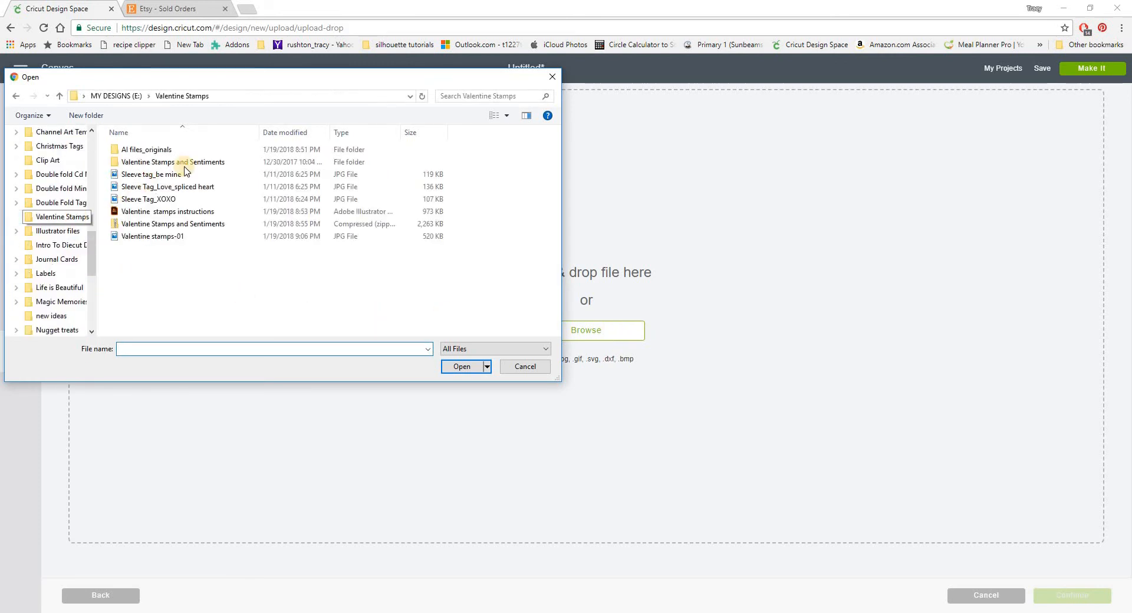
{"action": "double_click", "coordinate": [185, 164]}
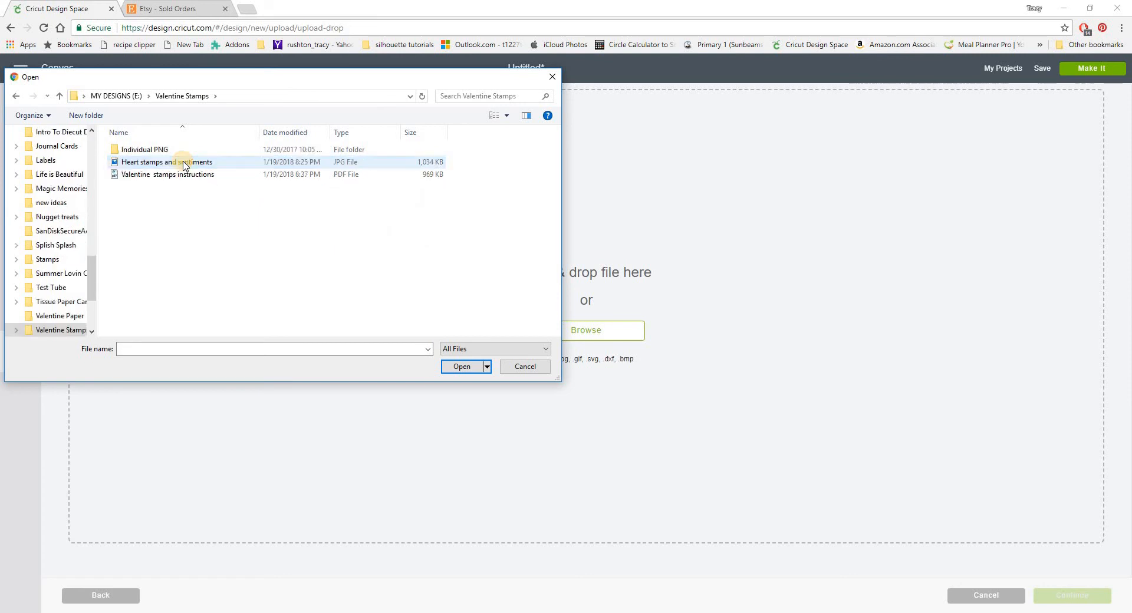
{"action": "left_click", "coordinate": [160, 152]}
{"action": "double_click", "coordinate": [160, 152]}
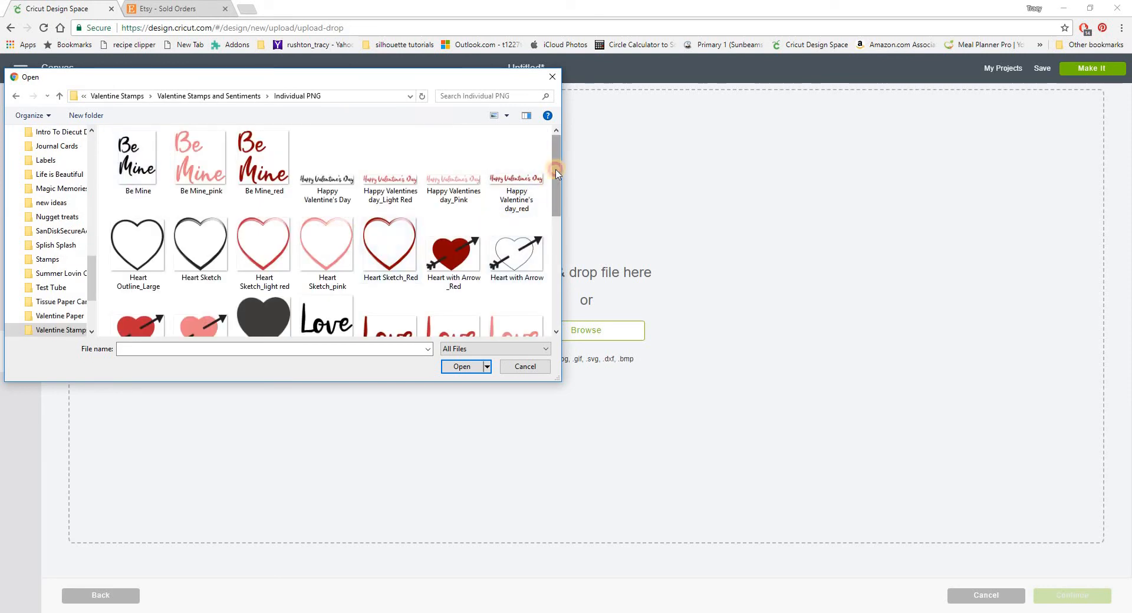
{"action": "left_click_drag", "start_coordinate": [556, 171], "coordinate": [377, 229]}
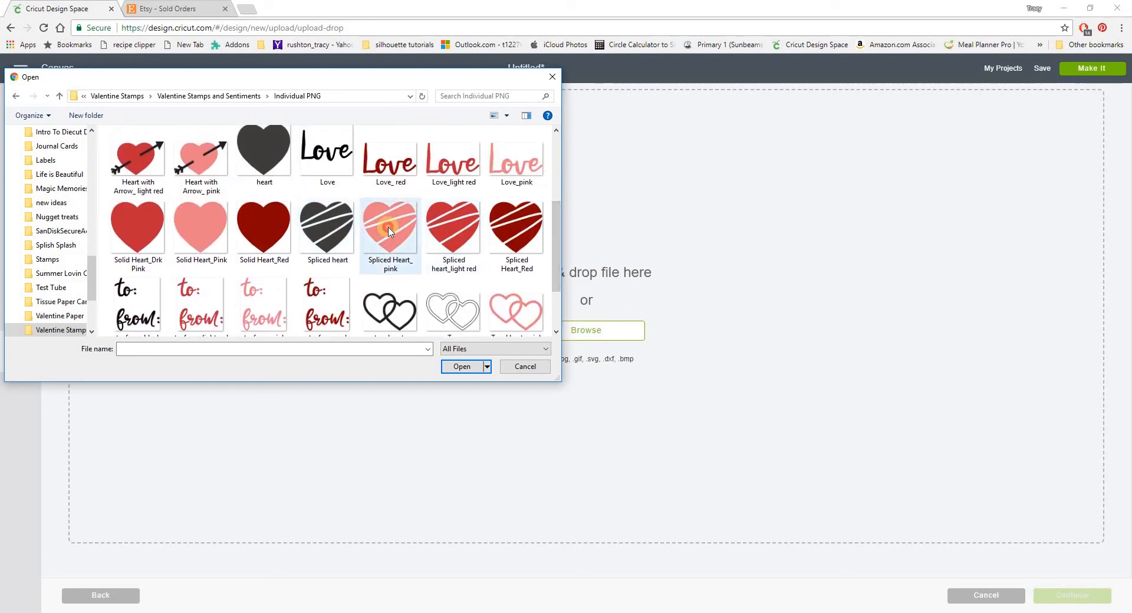
{"action": "left_click", "coordinate": [388, 230]}
{"action": "left_click", "coordinate": [466, 367]}
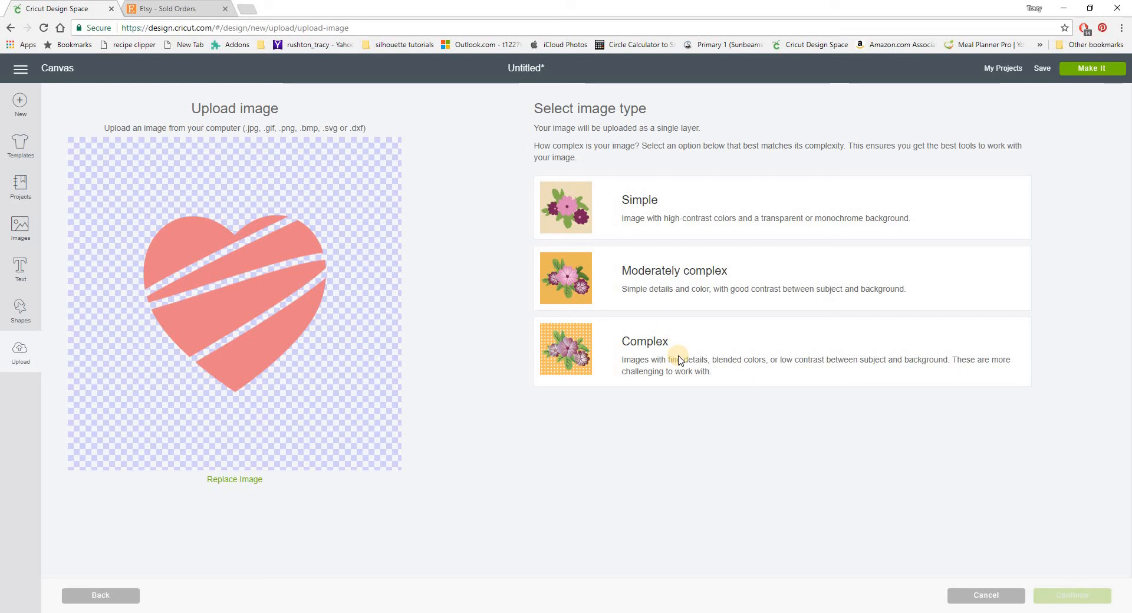
Step: Classify the spliced heart upload as a Simple image and continue without erasing any areas
{"action": "left_click", "coordinate": [649, 202]}
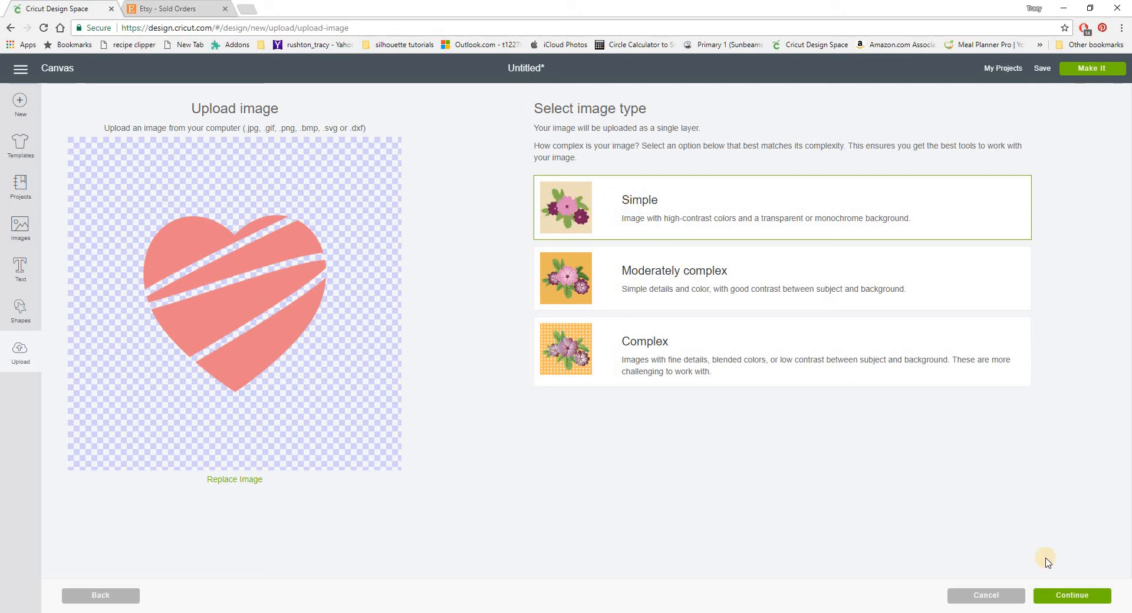
{"action": "left_click", "coordinate": [1068, 597]}
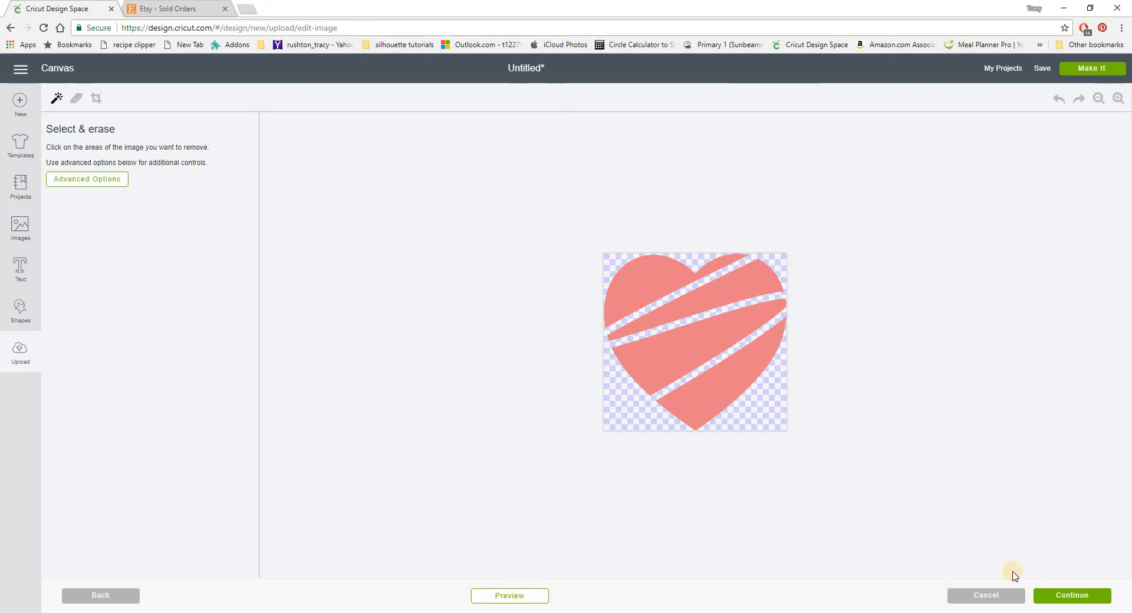
{"action": "left_click", "coordinate": [1072, 596]}
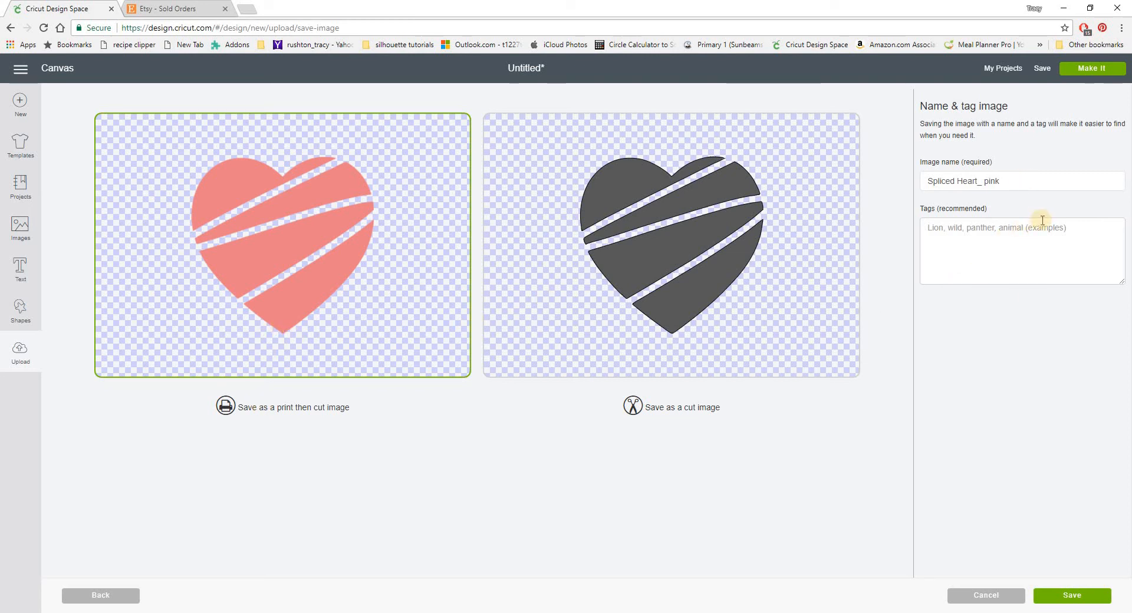
Step: Tag the print then cut spliced heart with "Valentine's Stamp, Pink Spliced Heart" and save the upload
{"action": "left_click", "coordinate": [939, 231]}
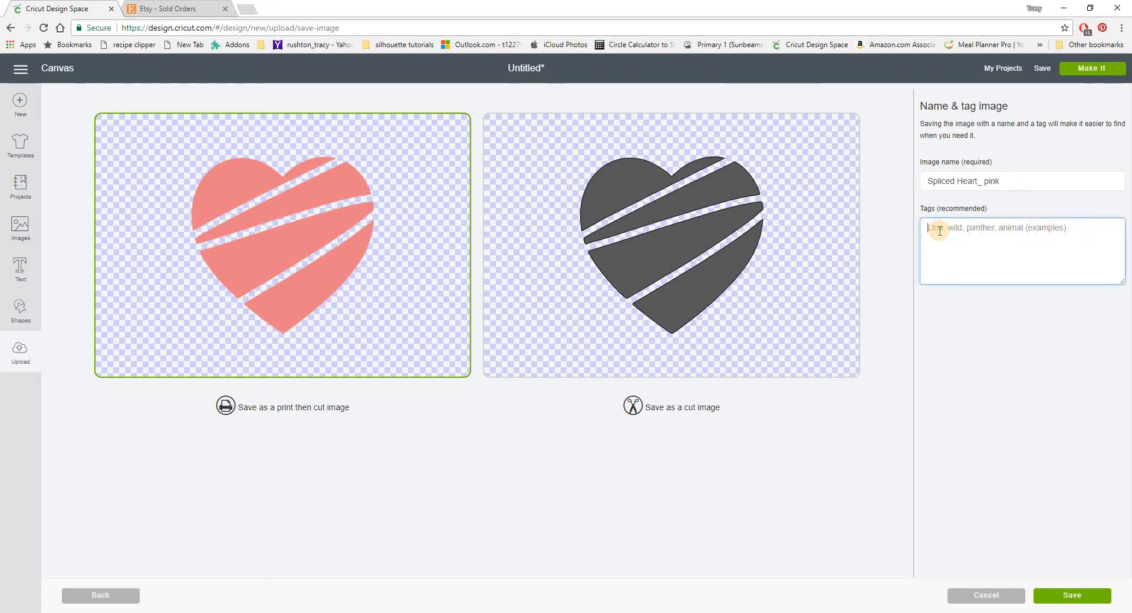
{"action": "type", "text": "Valentine's Stamp, Pink Spl"}
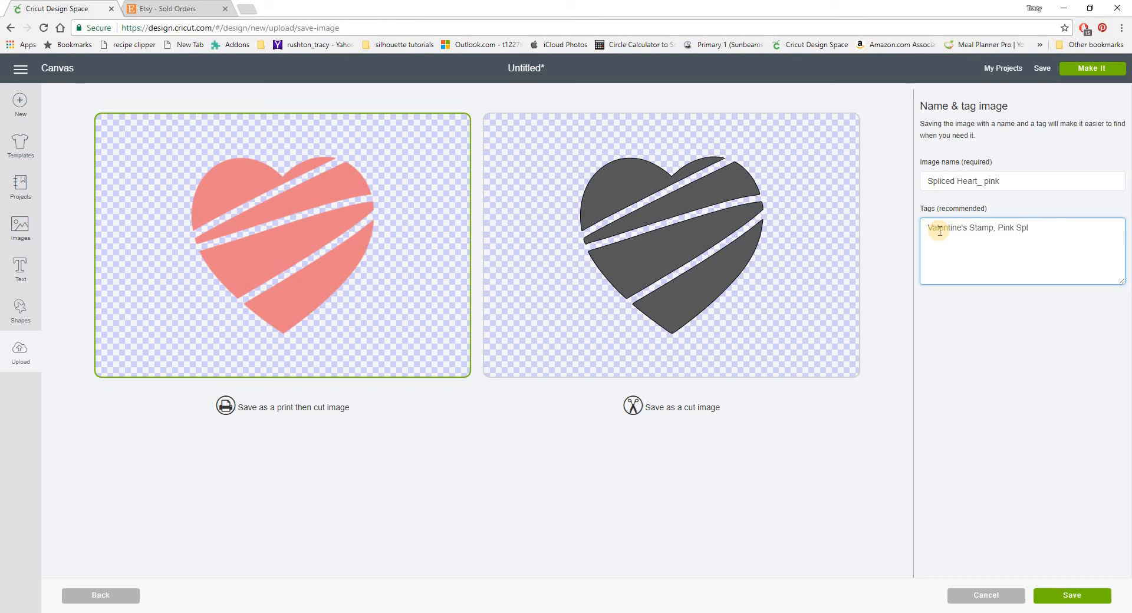
{"action": "type", "text": "iced Heart"}
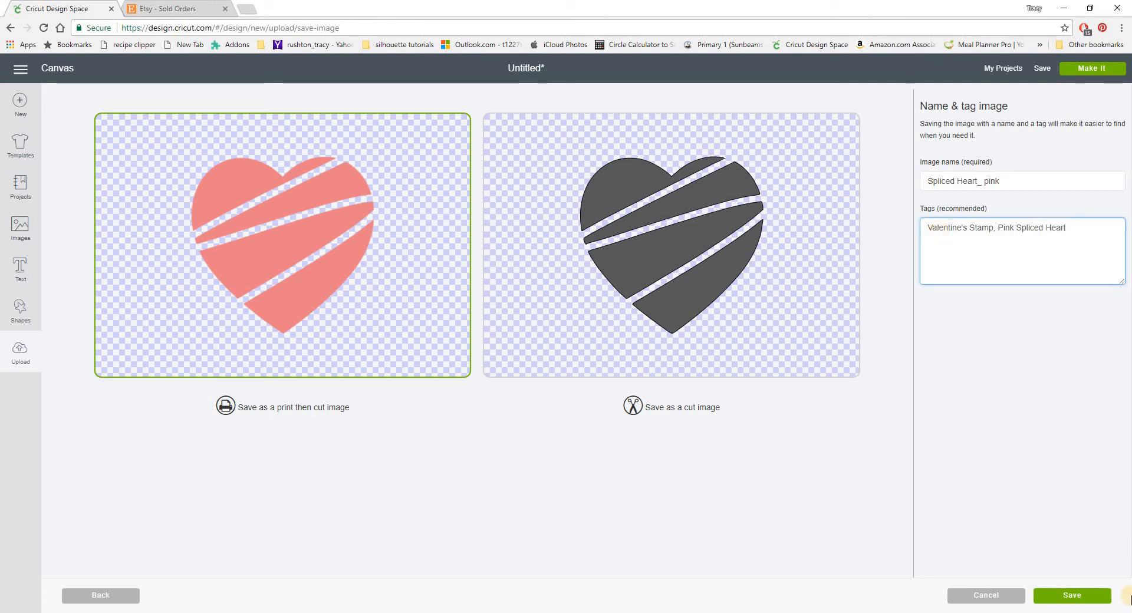
{"action": "left_click", "coordinate": [1088, 598]}
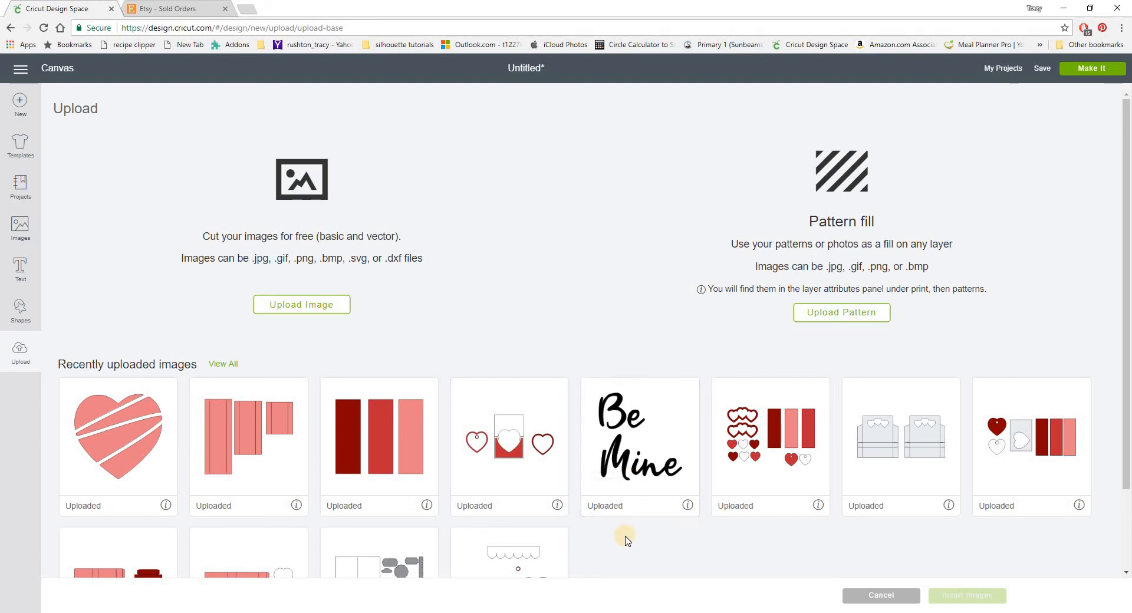
Step: Insert the pink spliced heart and Be Mine images, and move Be Mine to about X 9.69, Y 4.36
{"action": "left_click", "coordinate": [98, 453]}
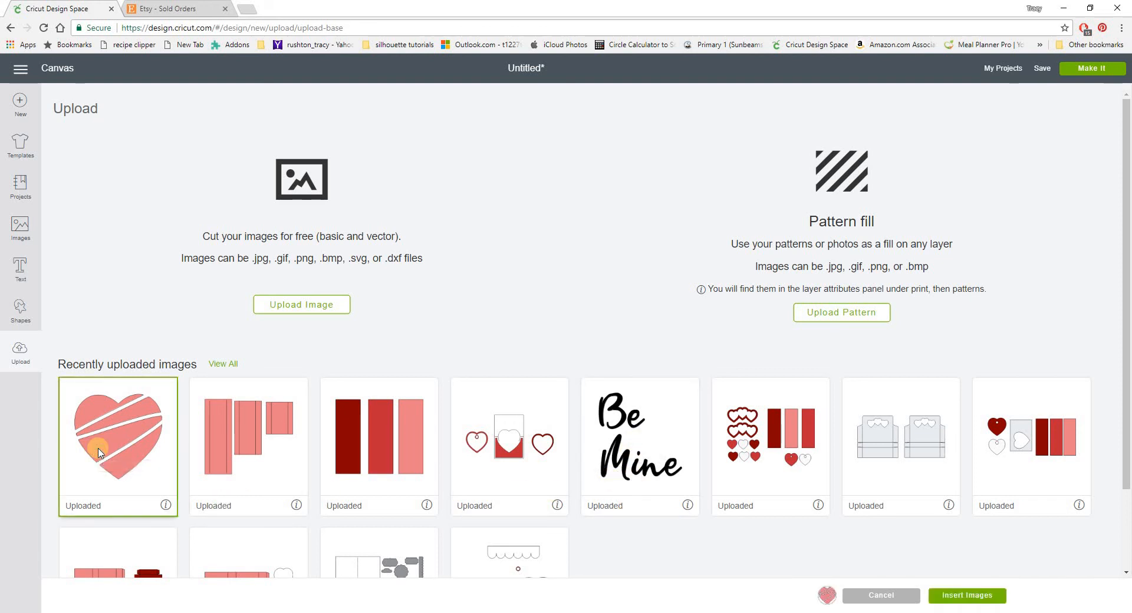
{"action": "left_click", "coordinate": [622, 468]}
{"action": "left_click", "coordinate": [978, 596]}
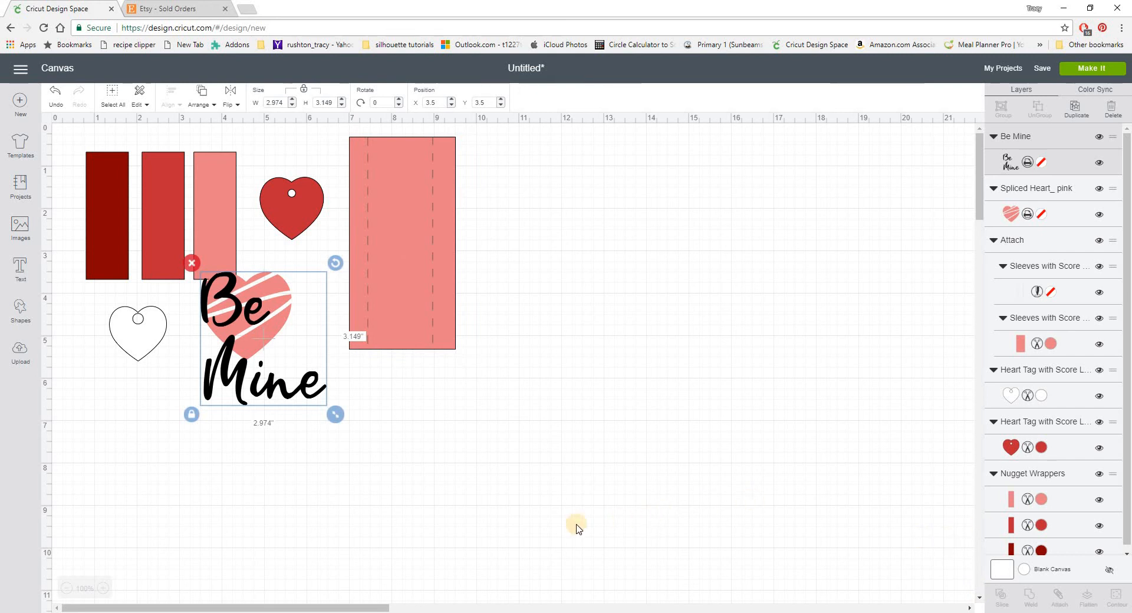
{"action": "left_click", "coordinate": [177, 380]}
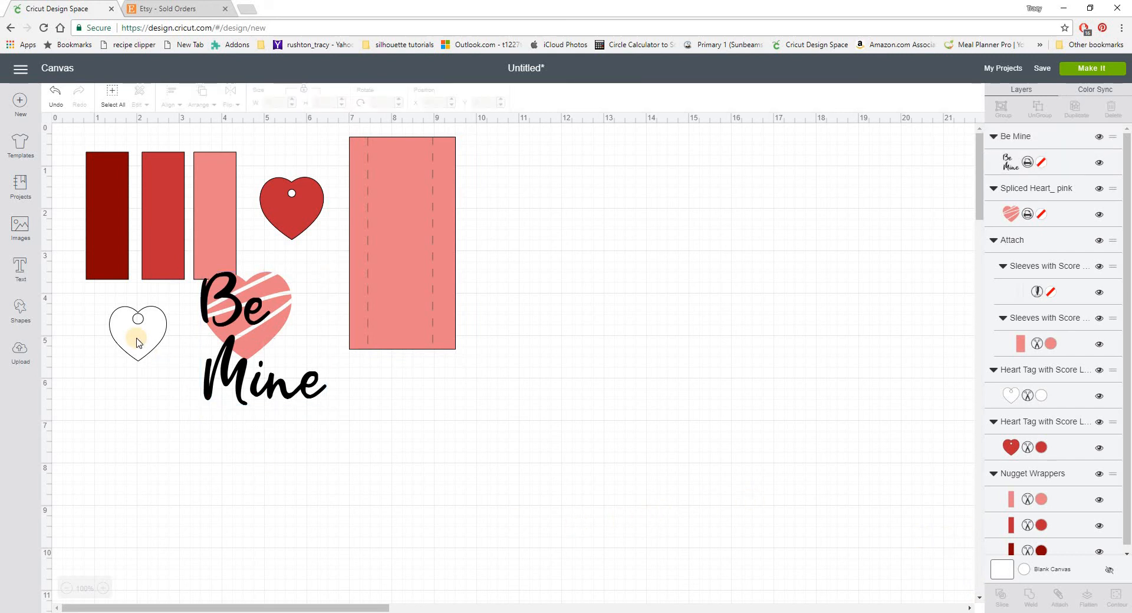
{"action": "left_click_drag", "start_coordinate": [271, 386], "coordinate": [534, 423]}
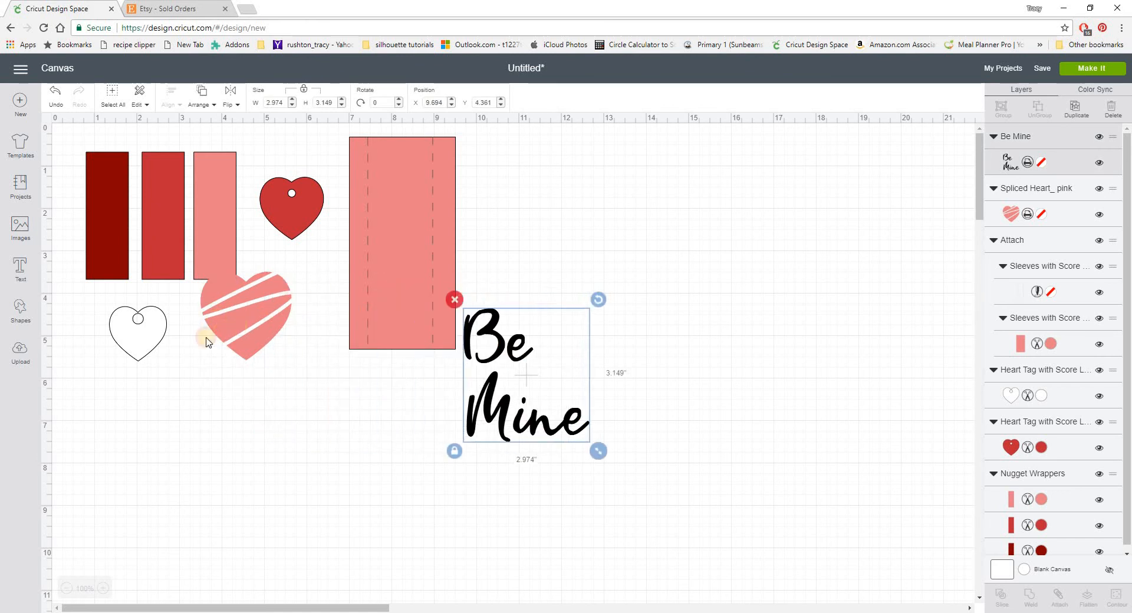
Step: Move the spliced heart onto the white heart at about X 1.49, Y 4.38 and shrink it to about 1.07 by 1.03 inches
{"action": "left_click_drag", "start_coordinate": [216, 337], "coordinate": [132, 374]}
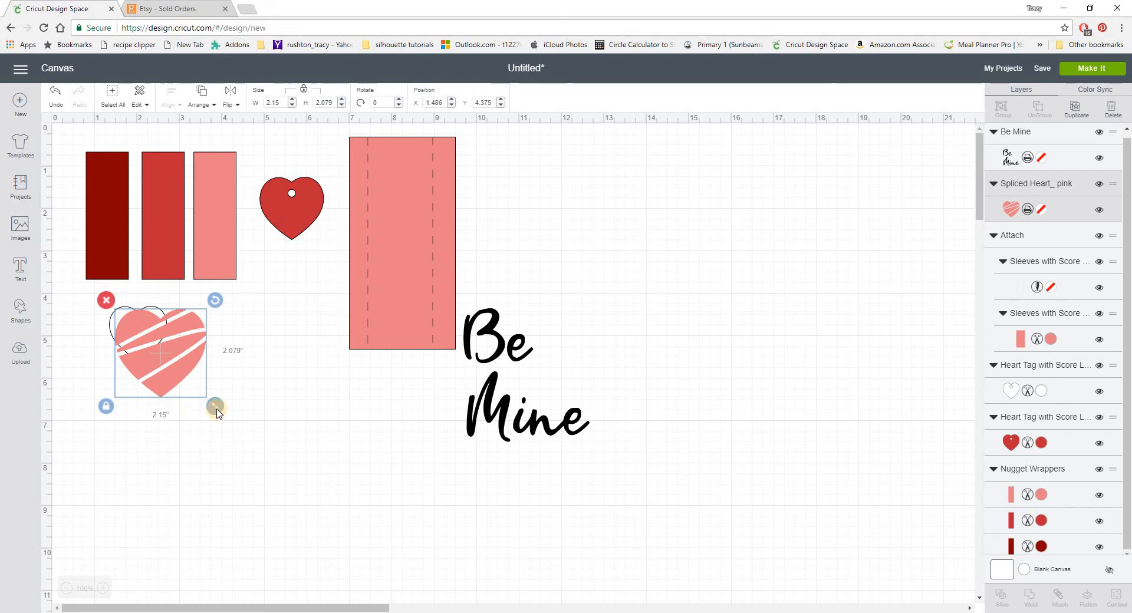
{"action": "left_click_drag", "start_coordinate": [216, 413], "coordinate": [164, 375]}
{"action": "left_click", "coordinate": [186, 362]}
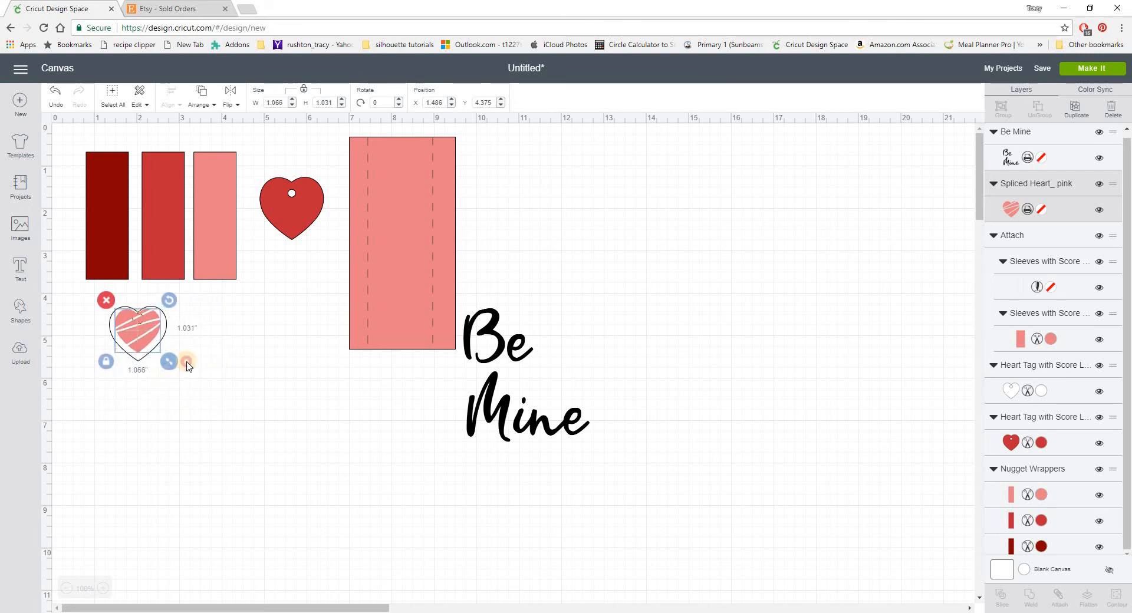
Step: Nudge the spliced heart down to about Y 4.46 and place a shrunken Be Mine over it
{"action": "left_click_drag", "start_coordinate": [148, 344], "coordinate": [148, 345]}
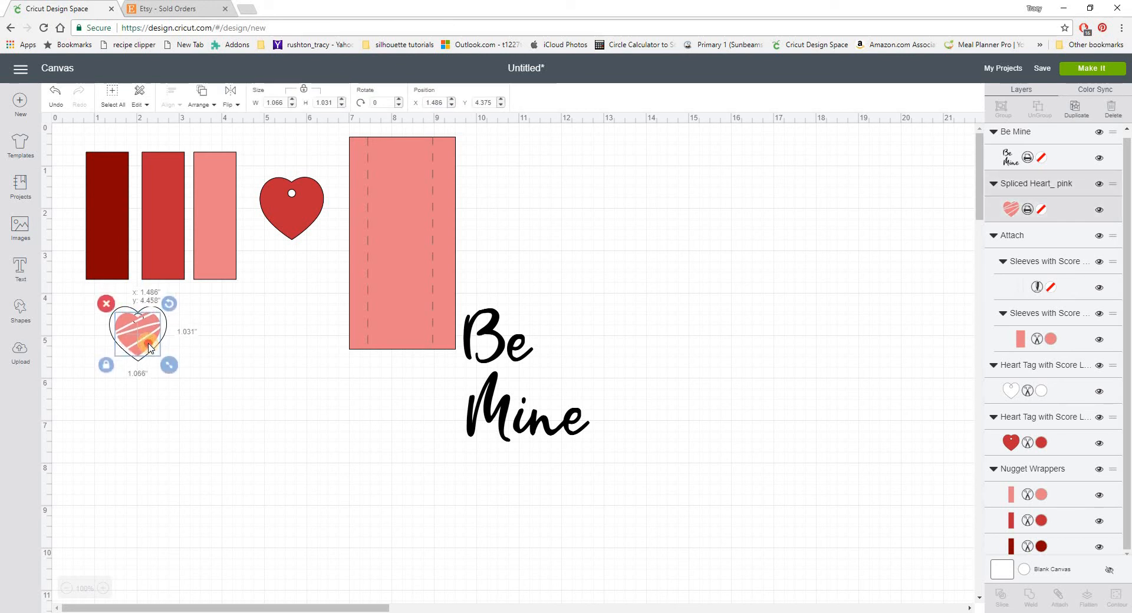
{"action": "left_click", "coordinate": [151, 369]}
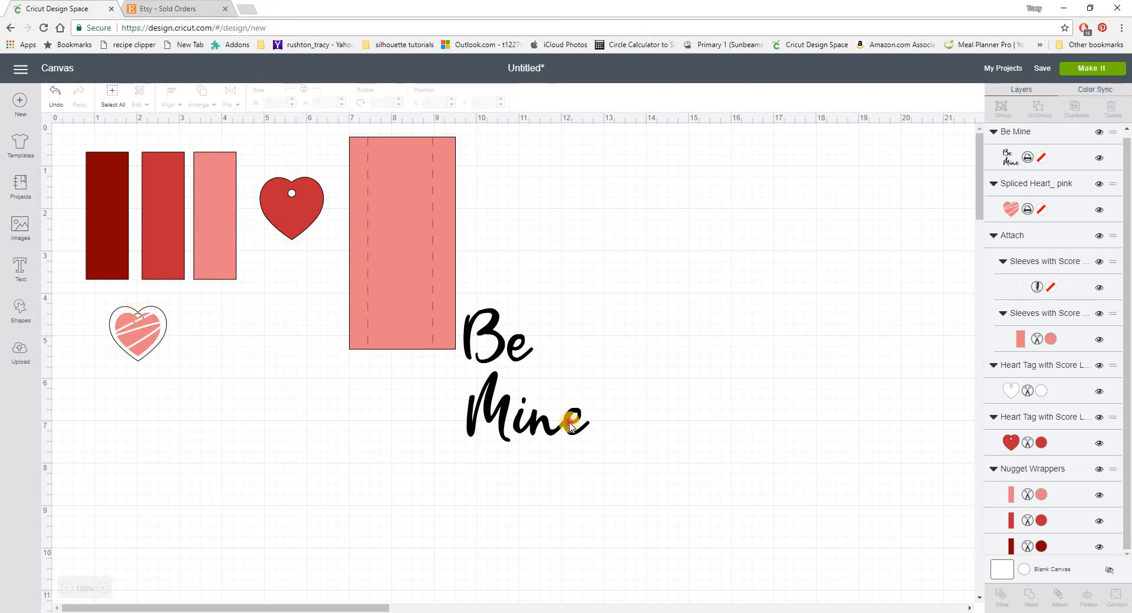
{"action": "left_click_drag", "start_coordinate": [571, 426], "coordinate": [148, 347]}
{"action": "left_click", "coordinate": [144, 342]}
{"action": "left_click", "coordinate": [225, 356]}
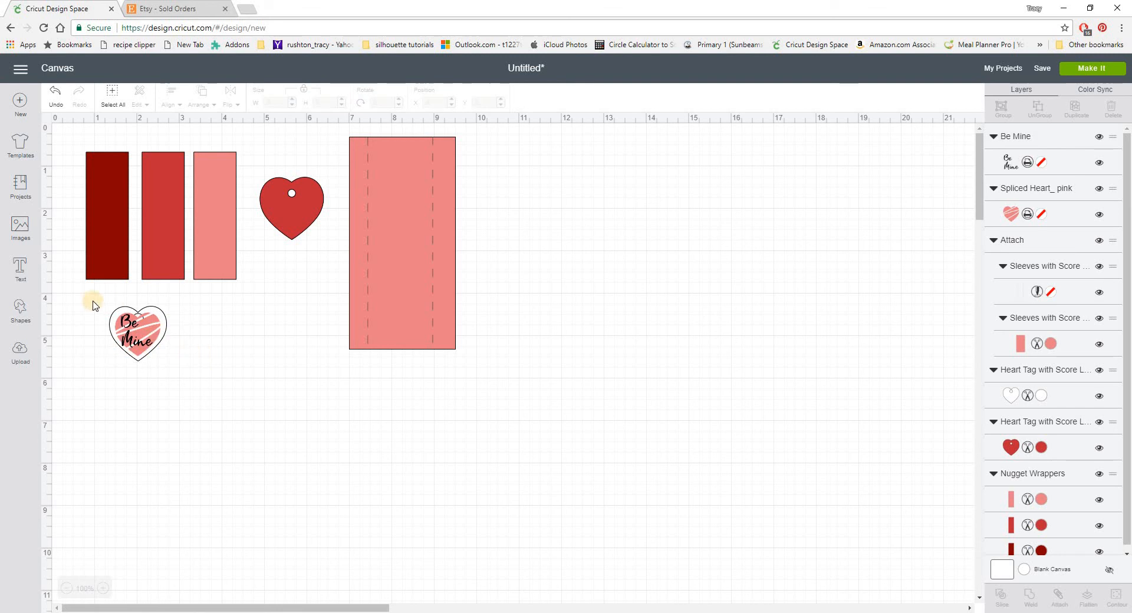
Step: Flatten the white heart, spliced heart and Be Mine into one printable piece, and move the red heart tag beside it
{"action": "left_click_drag", "start_coordinate": [83, 296], "coordinate": [193, 377]}
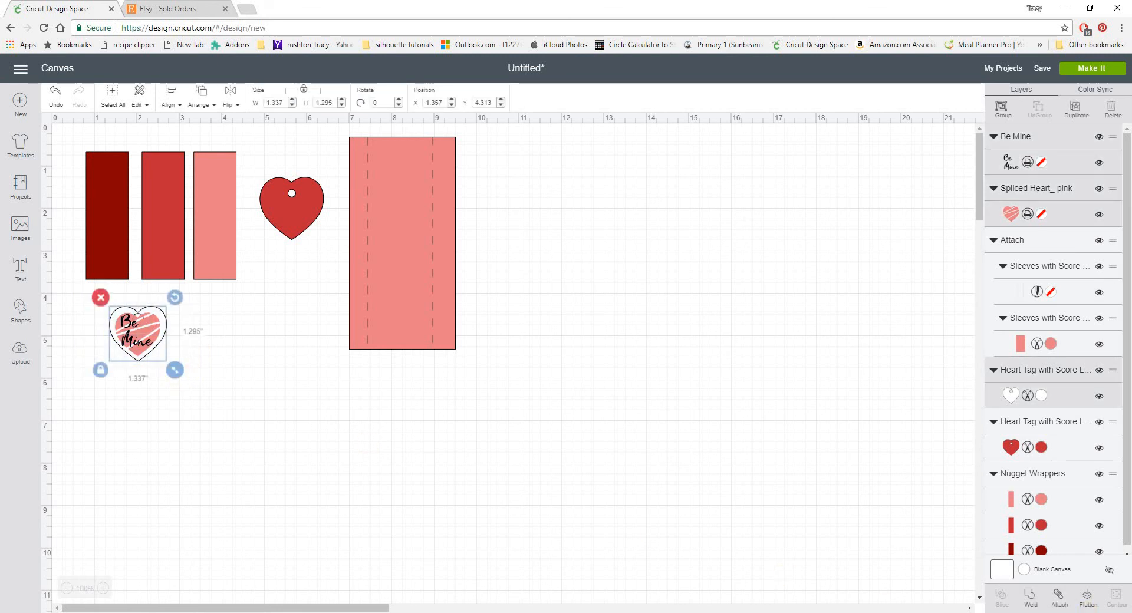
{"action": "left_click", "coordinate": [1087, 599]}
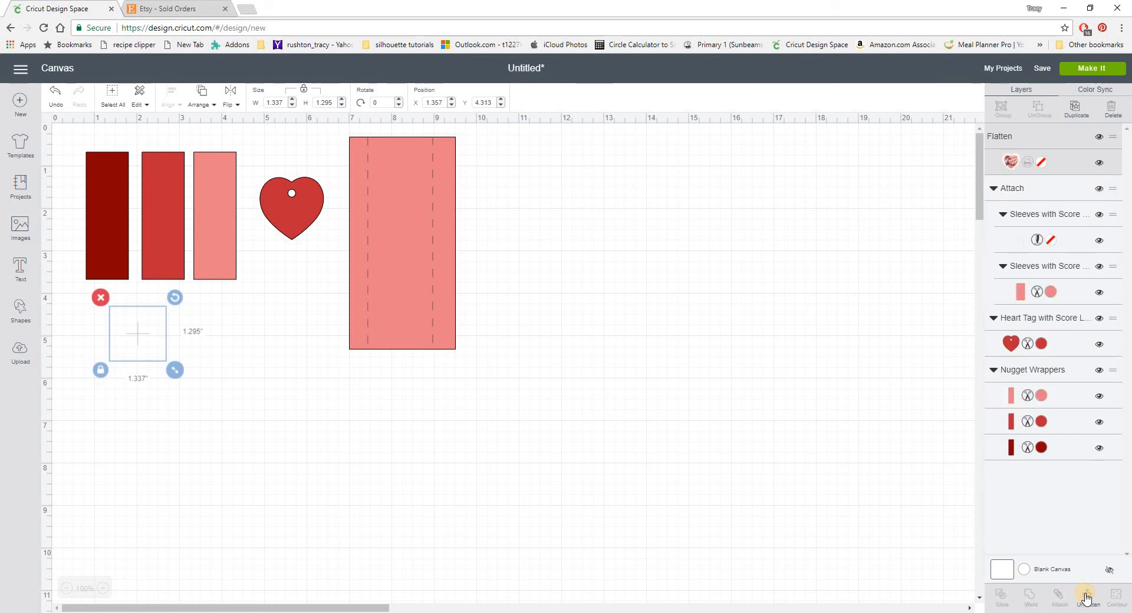
{"action": "left_click", "coordinate": [207, 392]}
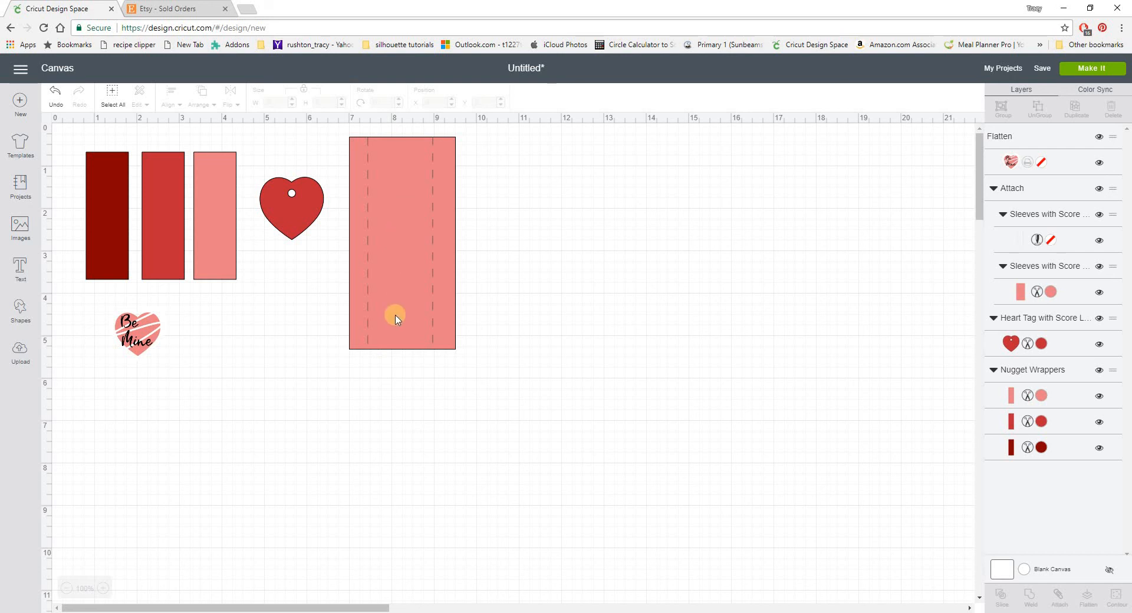
{"action": "left_click_drag", "start_coordinate": [271, 223], "coordinate": [178, 346]}
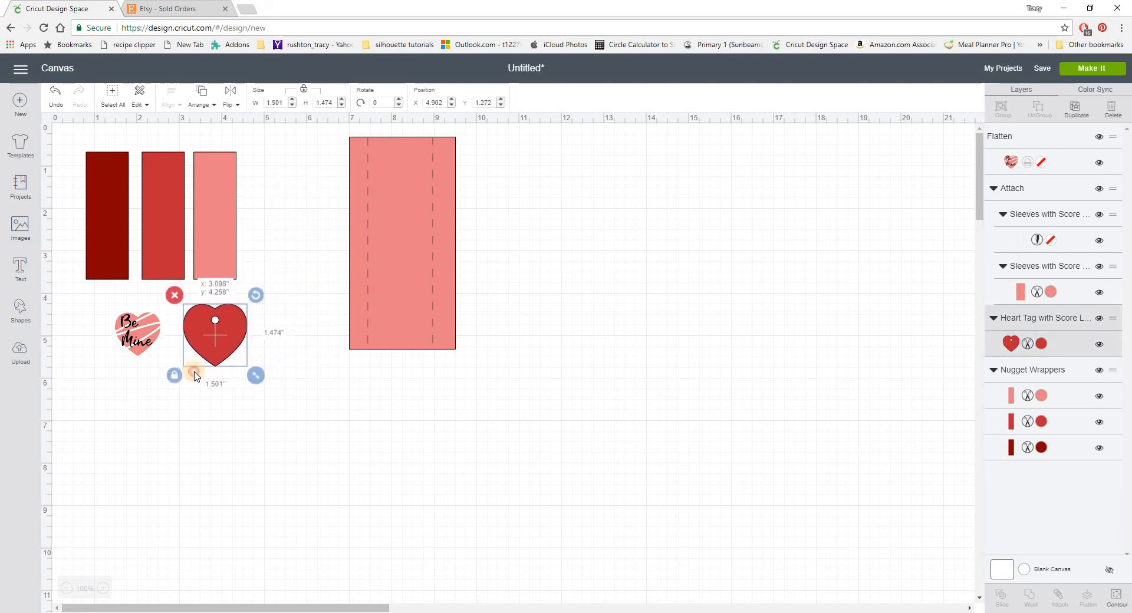
Step: Ungroup the nugget wrappers and duplicate the medium red and light pink ones
{"action": "left_click_drag", "start_coordinate": [142, 137], "coordinate": [247, 205]}
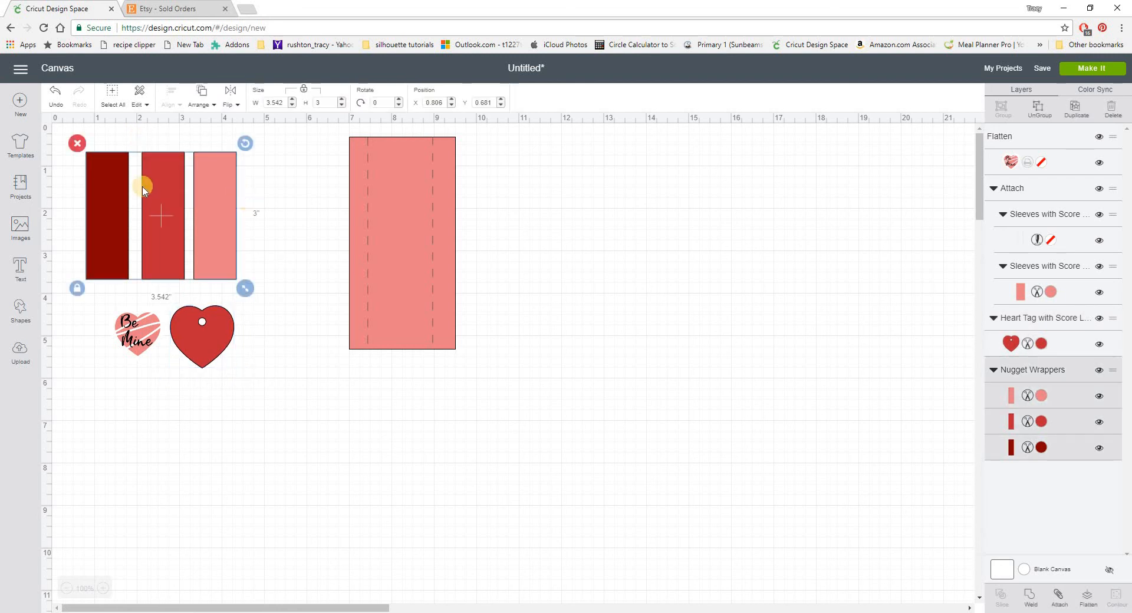
{"action": "left_click", "coordinate": [1041, 113]}
{"action": "left_click", "coordinate": [499, 251]}
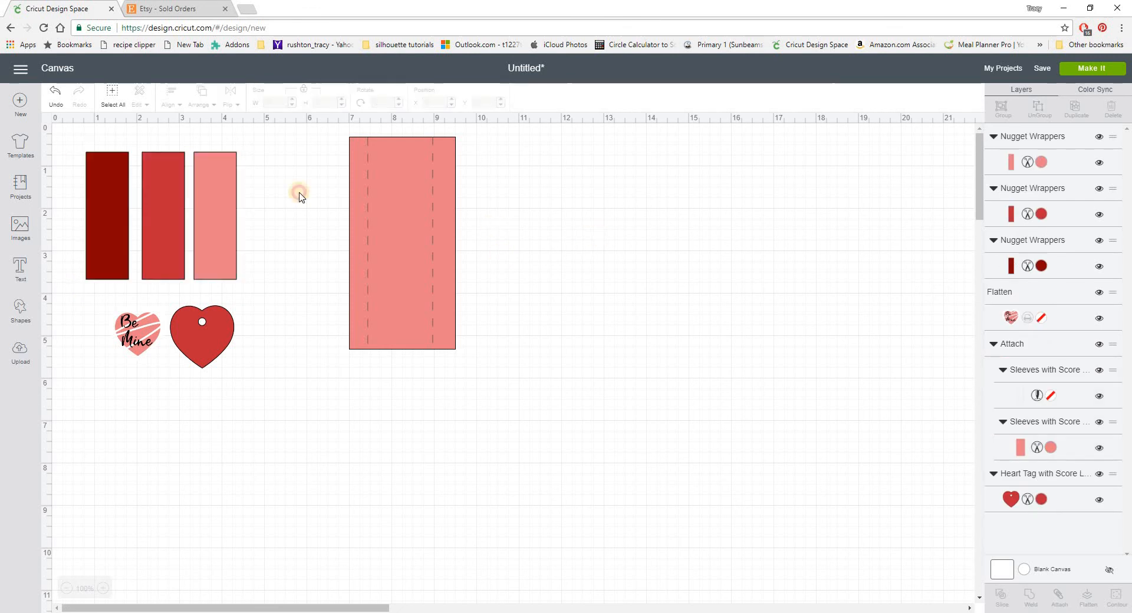
{"action": "left_click_drag", "start_coordinate": [140, 133], "coordinate": [252, 234]}
{"action": "left_click", "coordinate": [1075, 108]}
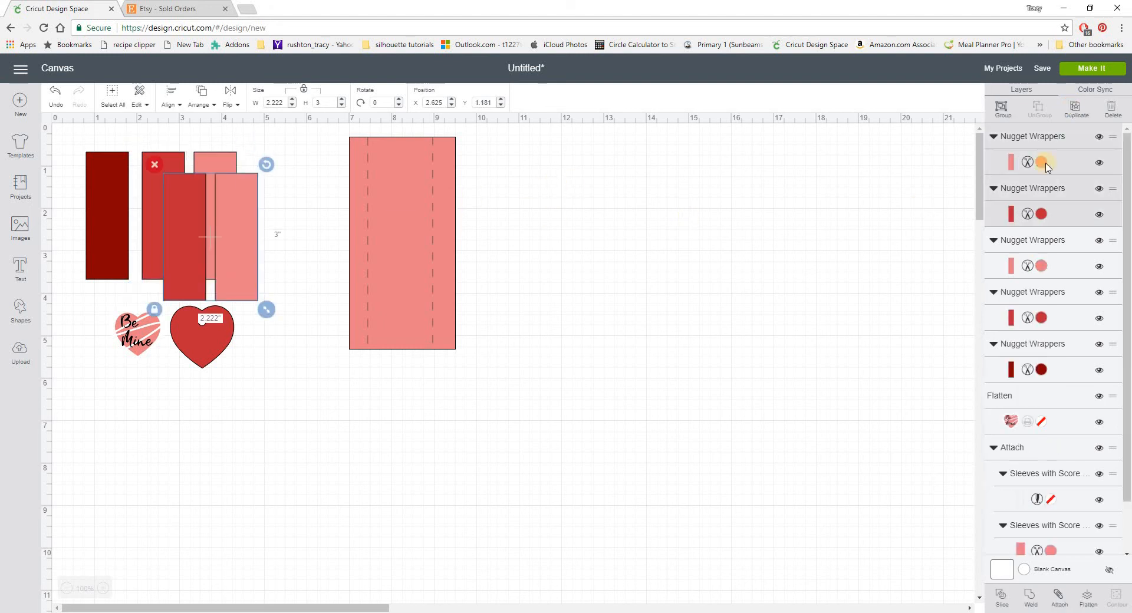
Step: Proceed to mat preparation and examine the layouts of the dark red, red and pink mats
{"action": "left_click", "coordinate": [1095, 73]}
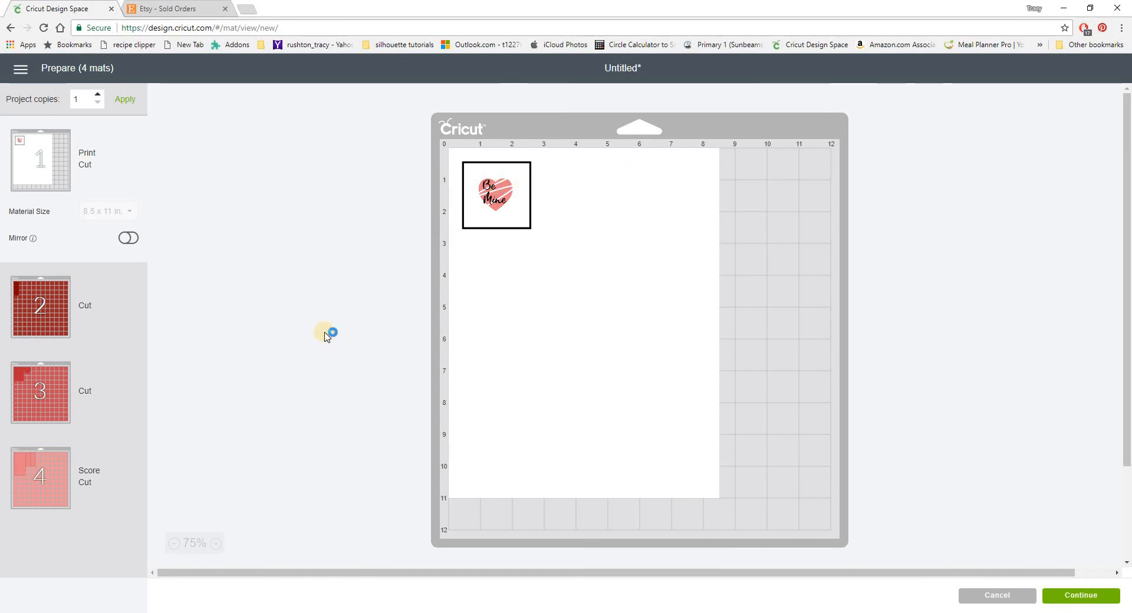
{"action": "left_click", "coordinate": [37, 307]}
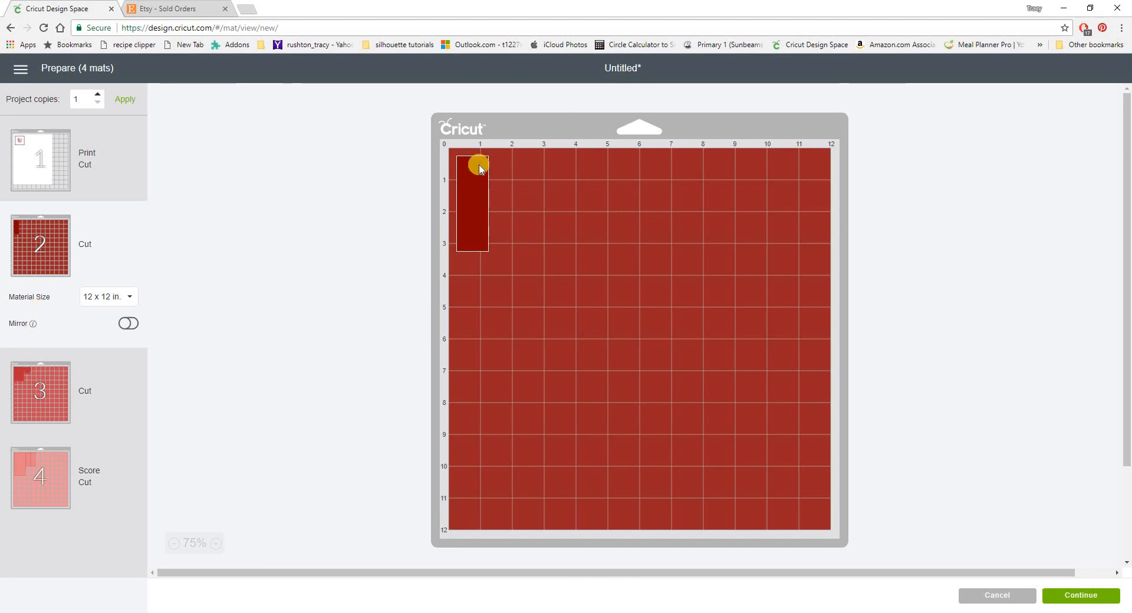
{"action": "left_click", "coordinate": [28, 392]}
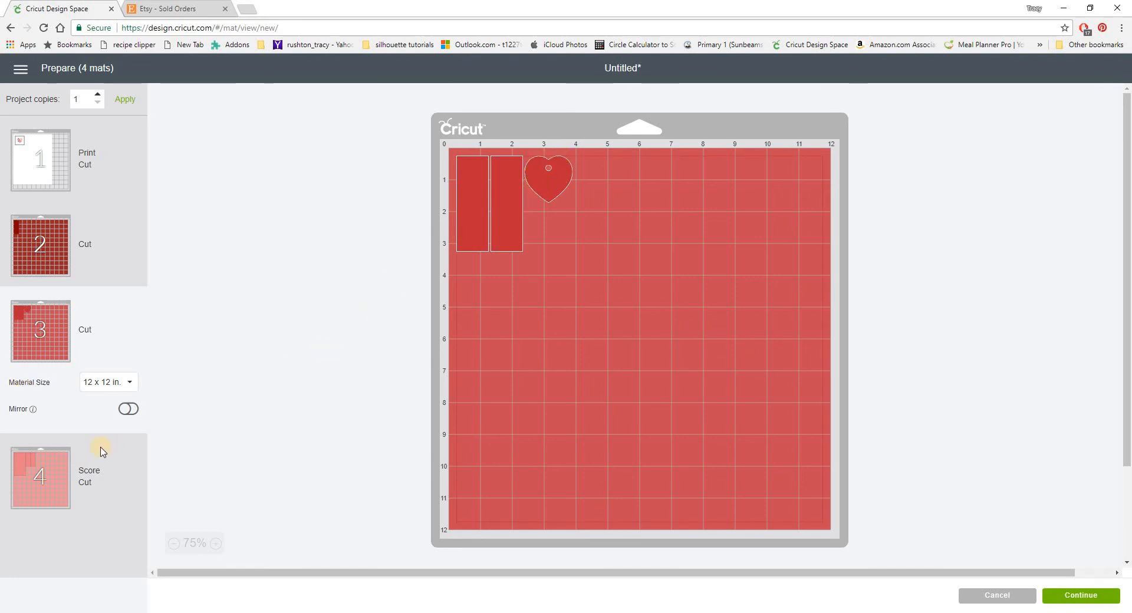
{"action": "left_click", "coordinate": [30, 475]}
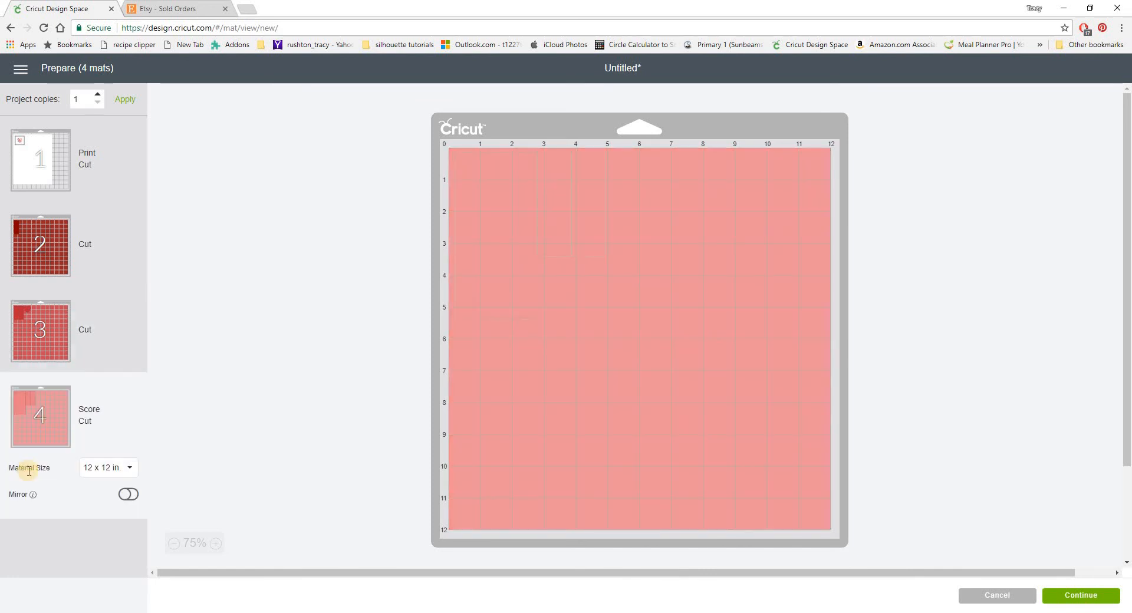